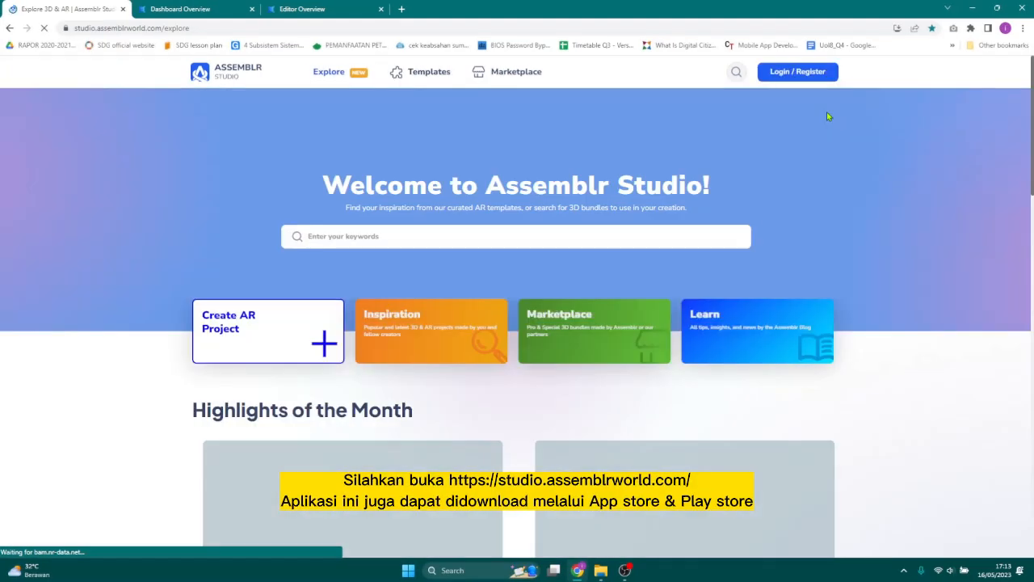
- Sign in to Assemblr Studio with a Google account
click(797, 73)
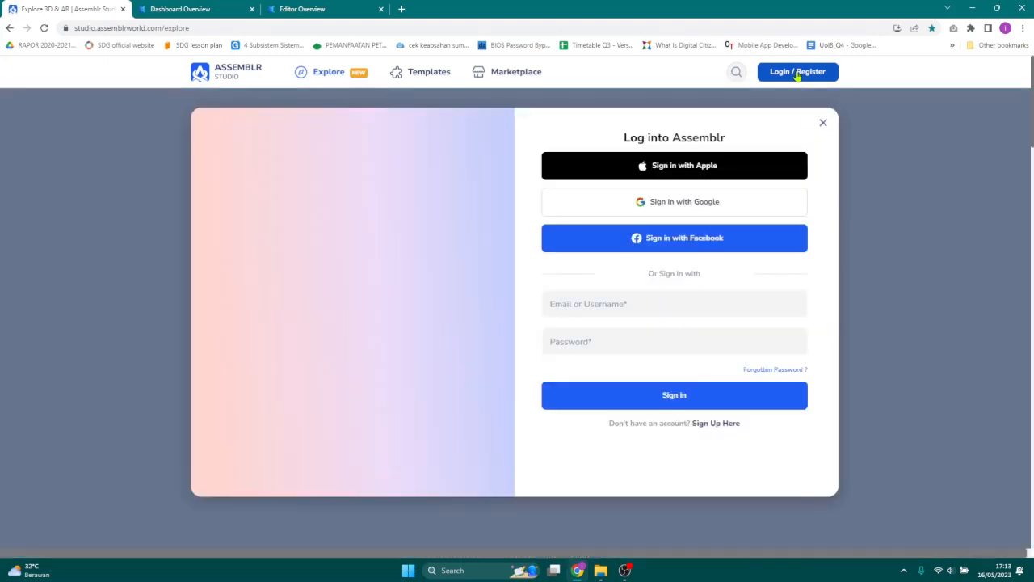
click(681, 205)
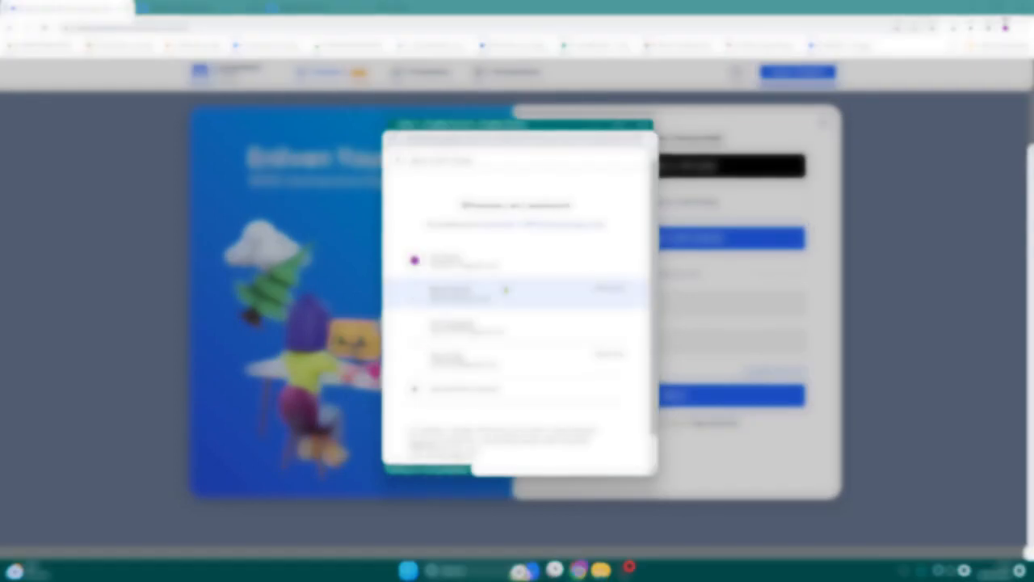
click(453, 327)
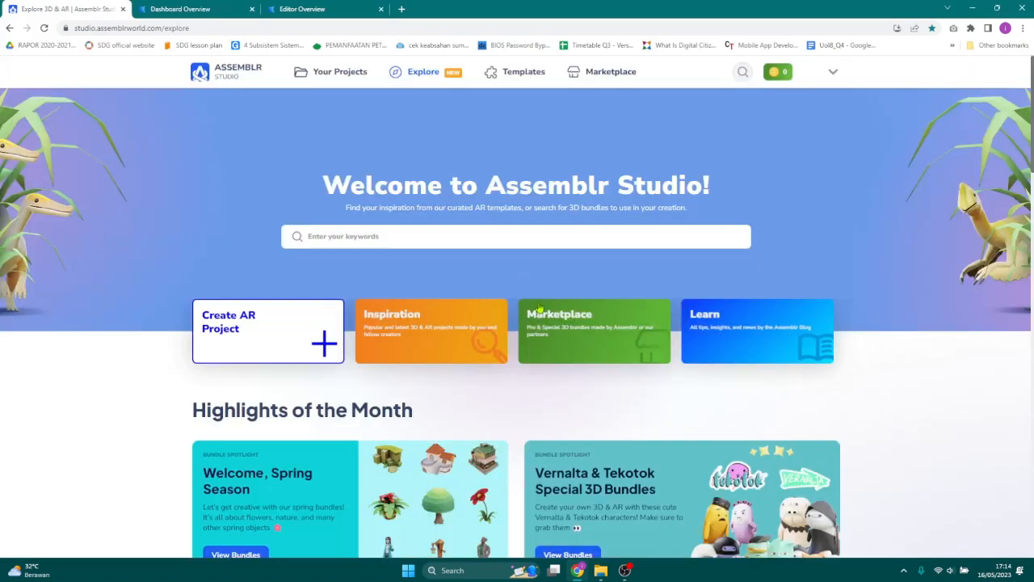
- Create a new AR project from scratch with an empty workspace
scroll(484, 243, down, 1)
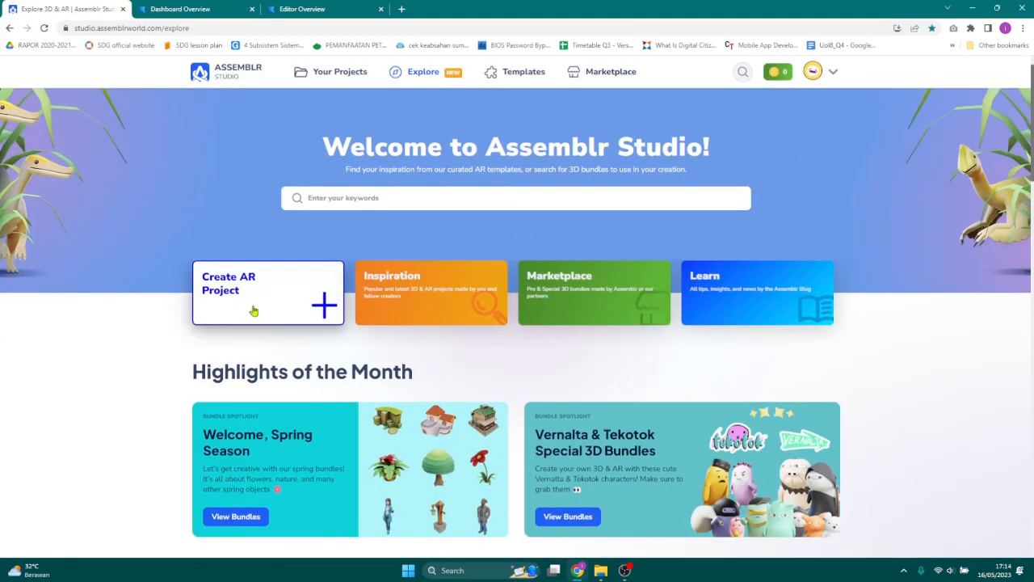
click(286, 313)
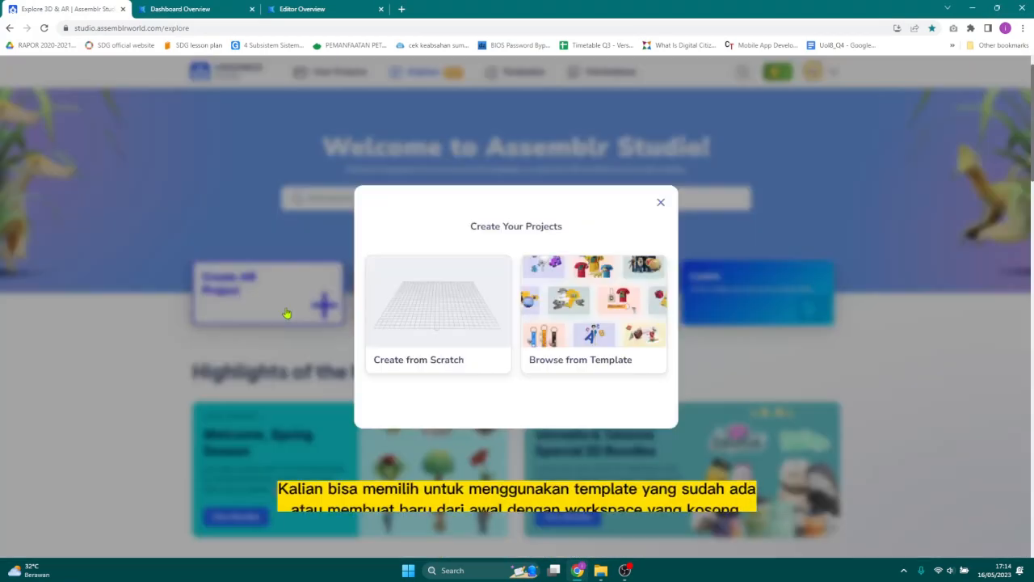
click(452, 314)
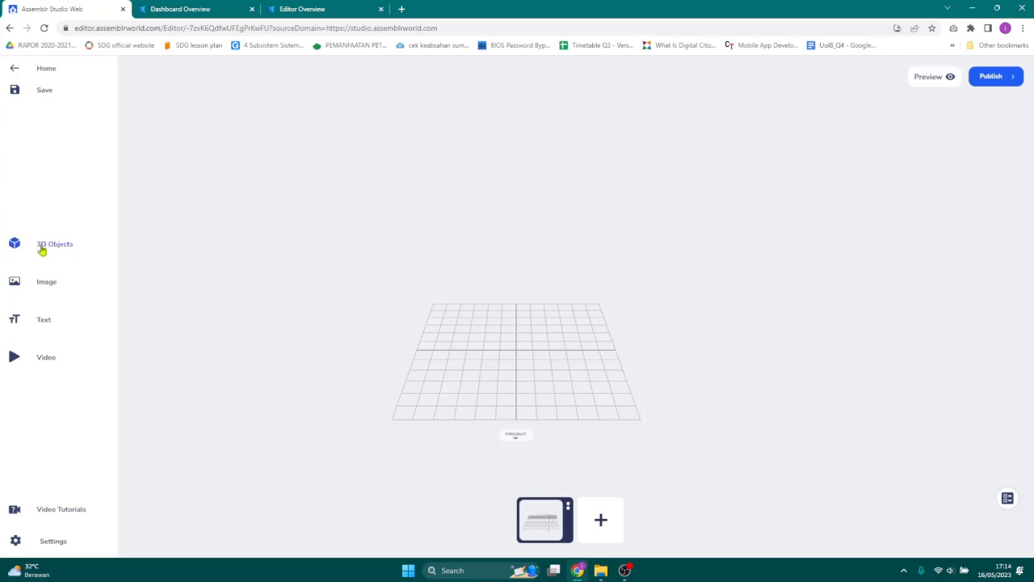
- Search the 3D objects library for coral and place Coral Reef 3 in the workspace
click(42, 250)
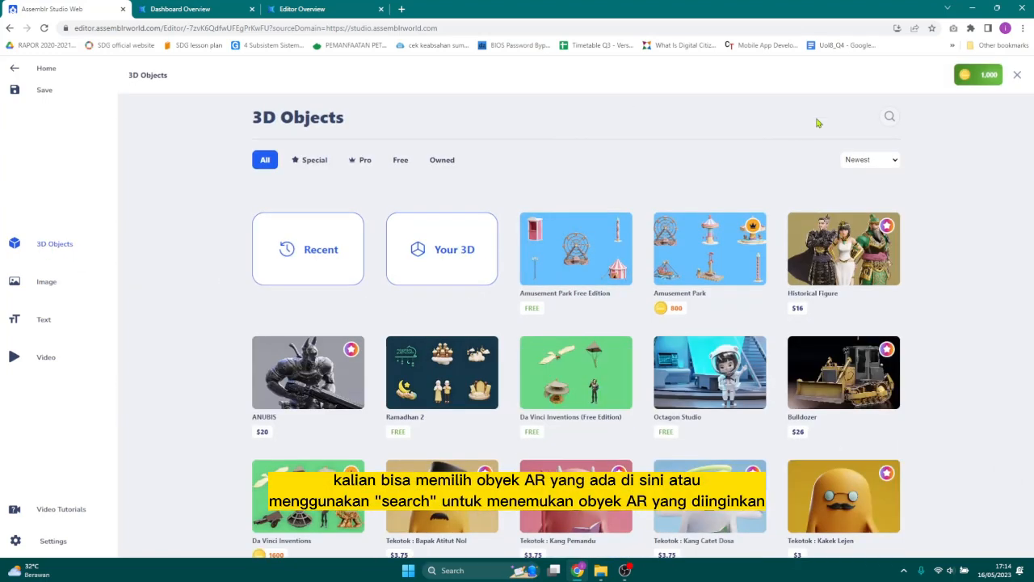
click(888, 120)
text(coral)
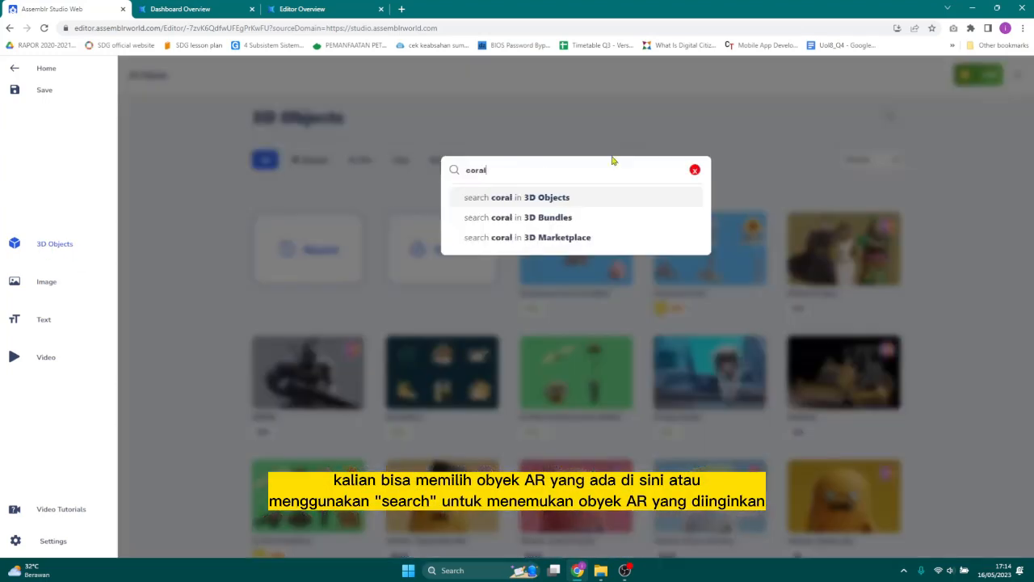
click(557, 198)
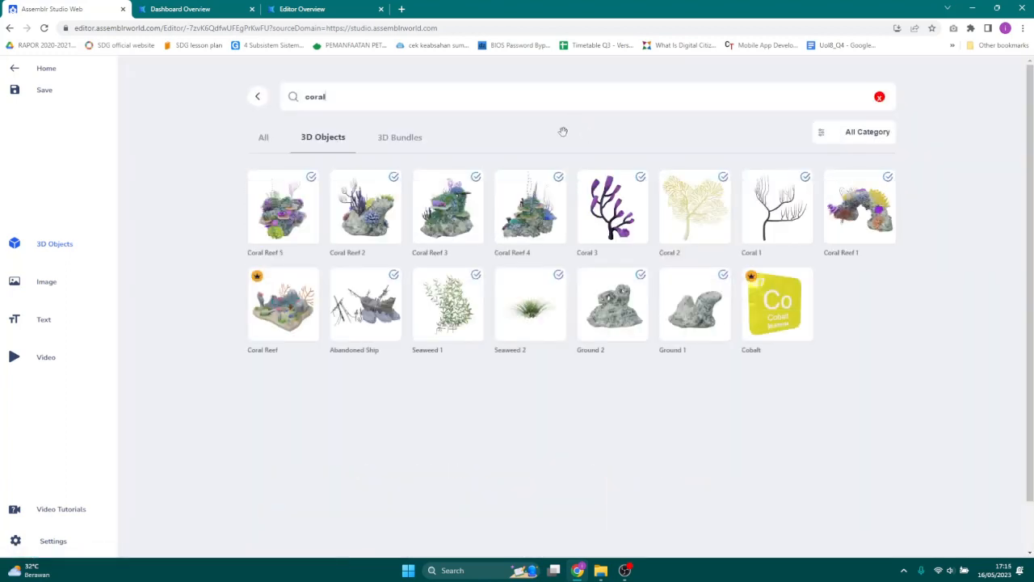
click(454, 221)
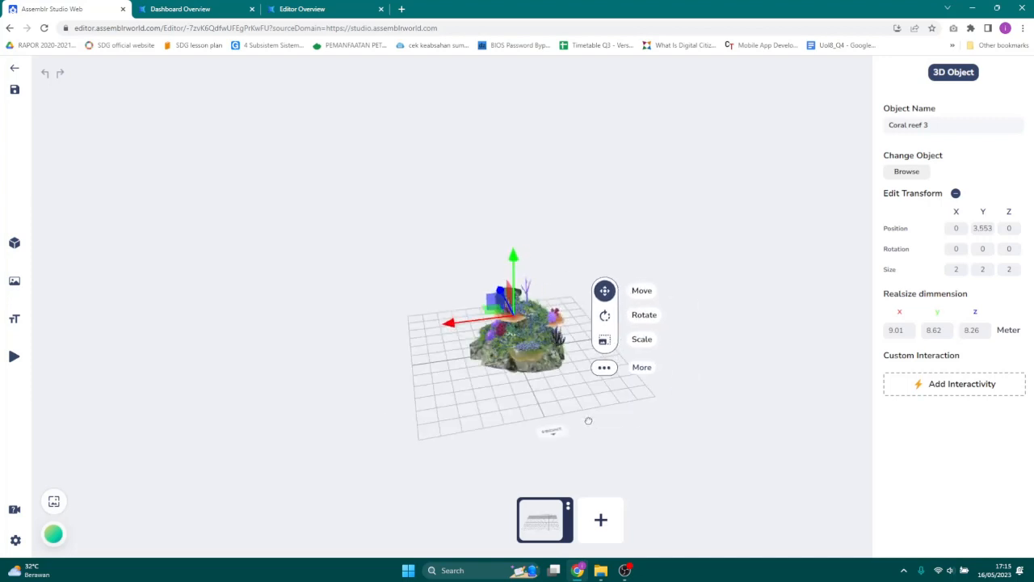
- Search the 3D objects for fish and add Fish 1 to the scene
click(49, 248)
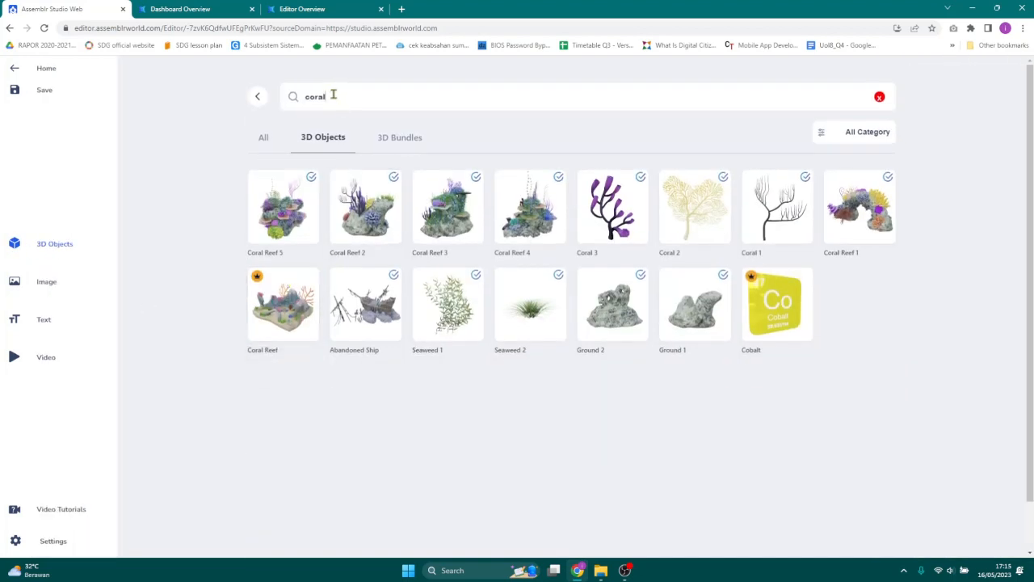
text(fish)
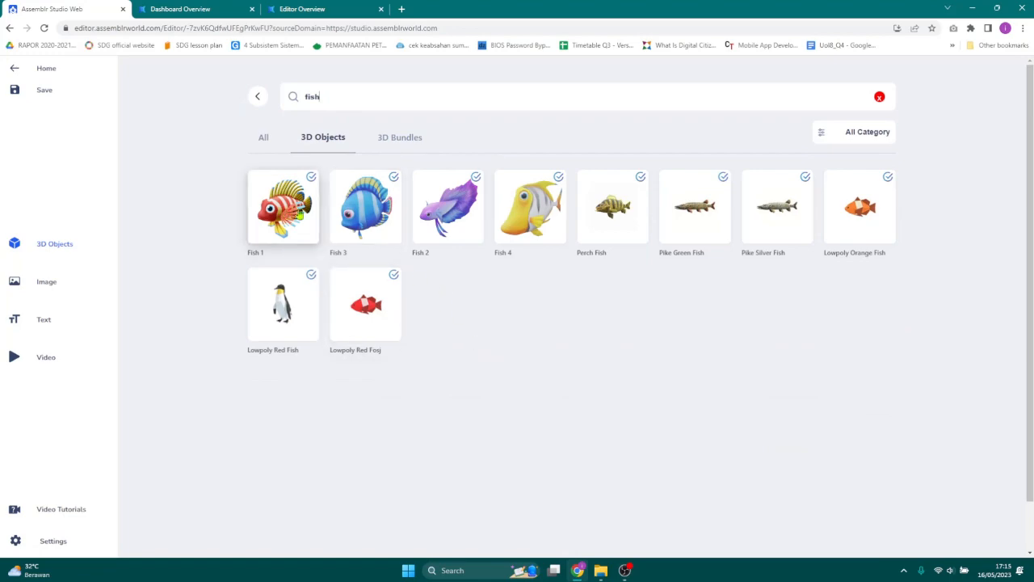
click(284, 208)
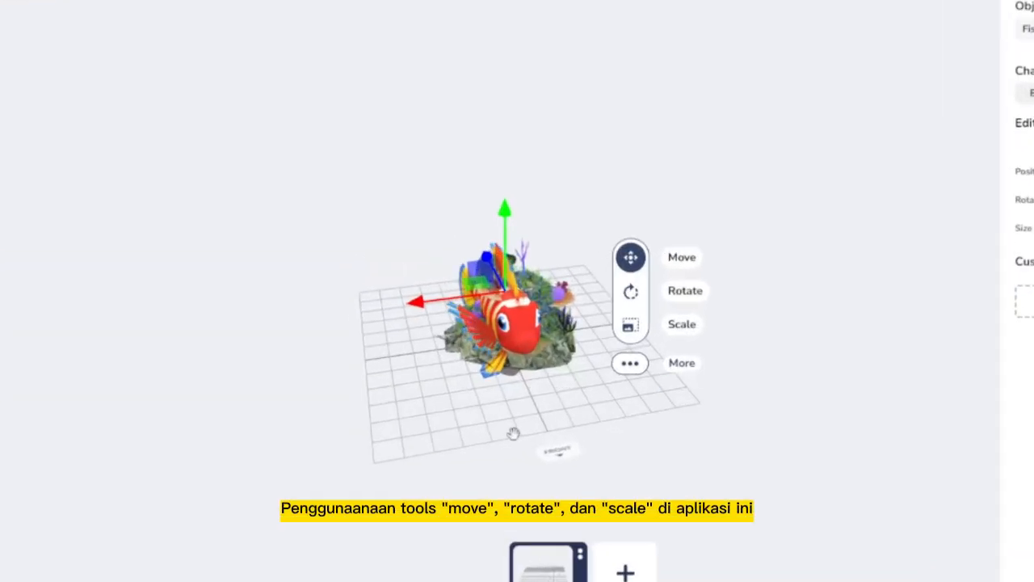
- Shrink the red striped fish and move it out in front of the coral reef, to about Z 6.05
drag(512, 433, 373, 406)
click(630, 324)
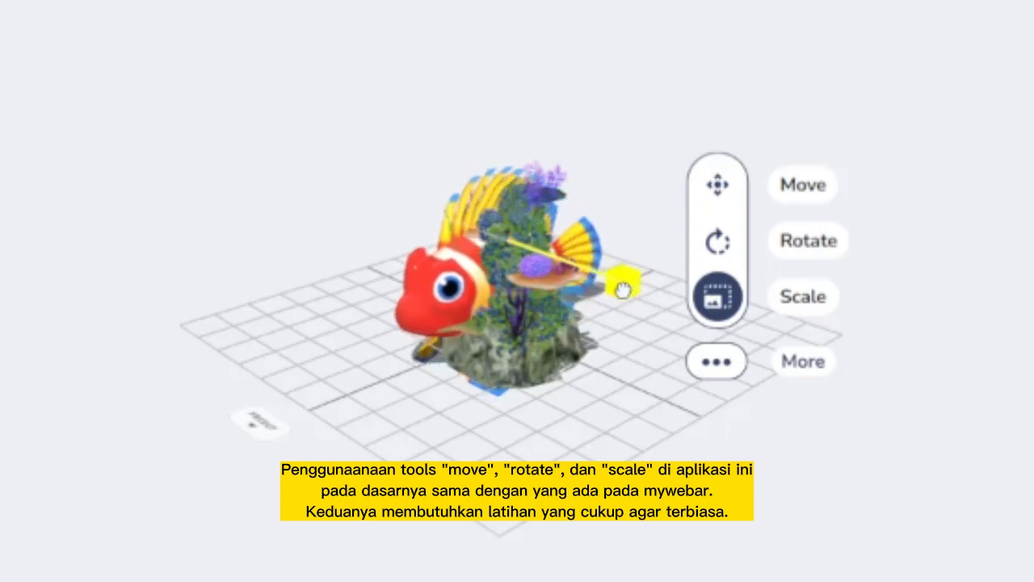
click(719, 187)
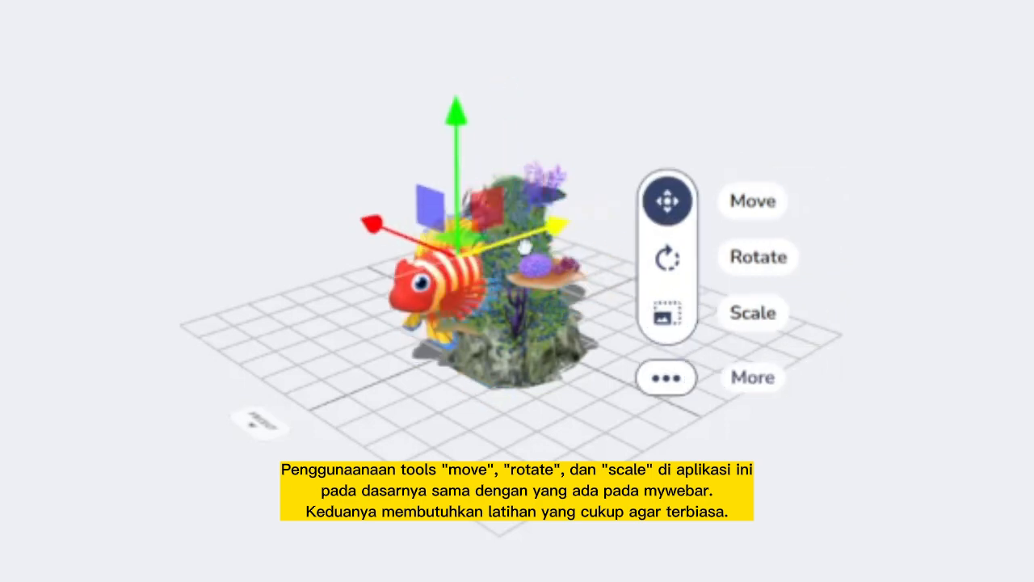
- Rotate the fish to about -59.4° around Y and scale it to about 0.9
click(602, 278)
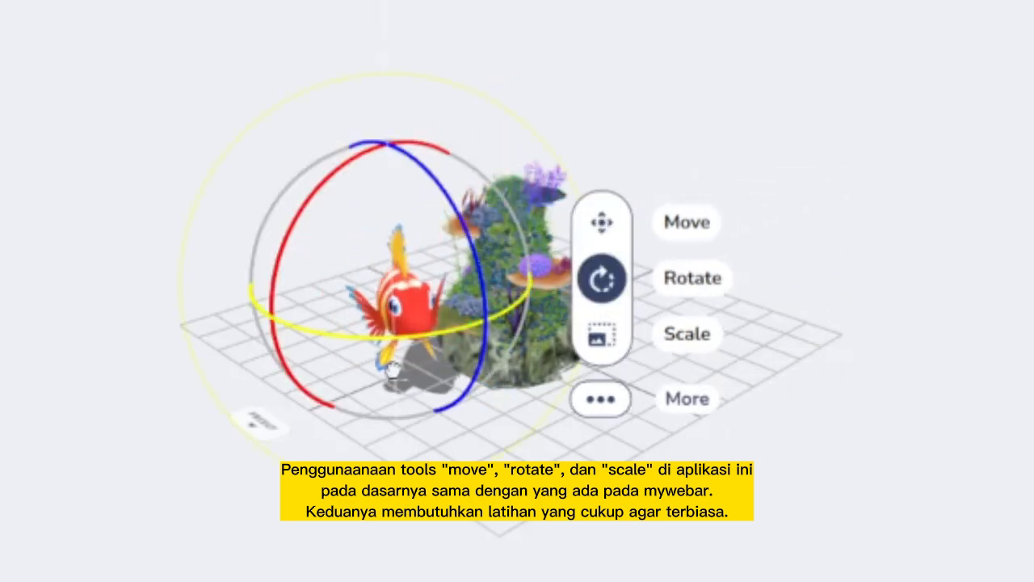
drag(392, 370, 409, 371)
drag(303, 543, 474, 533)
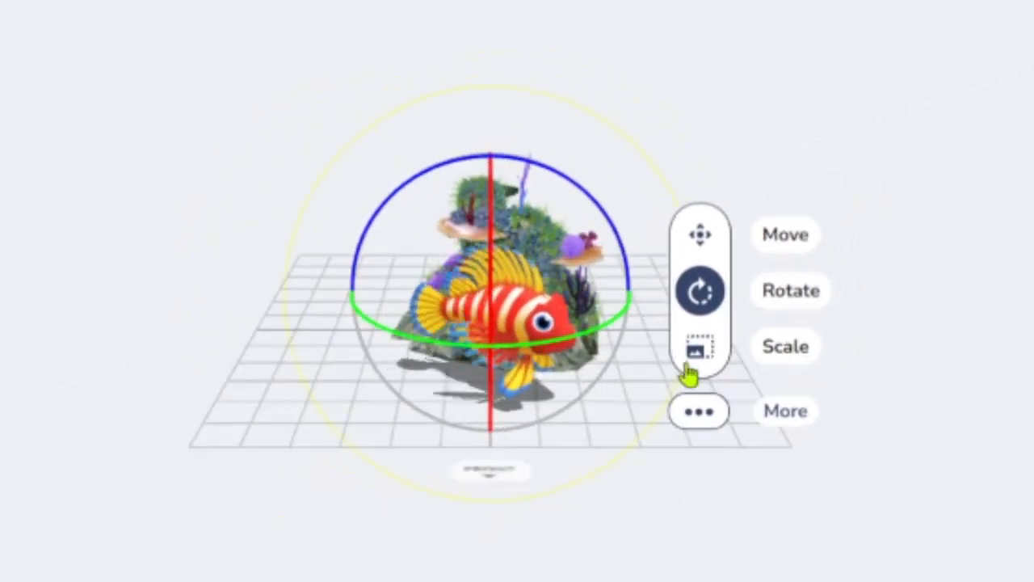
click(690, 369)
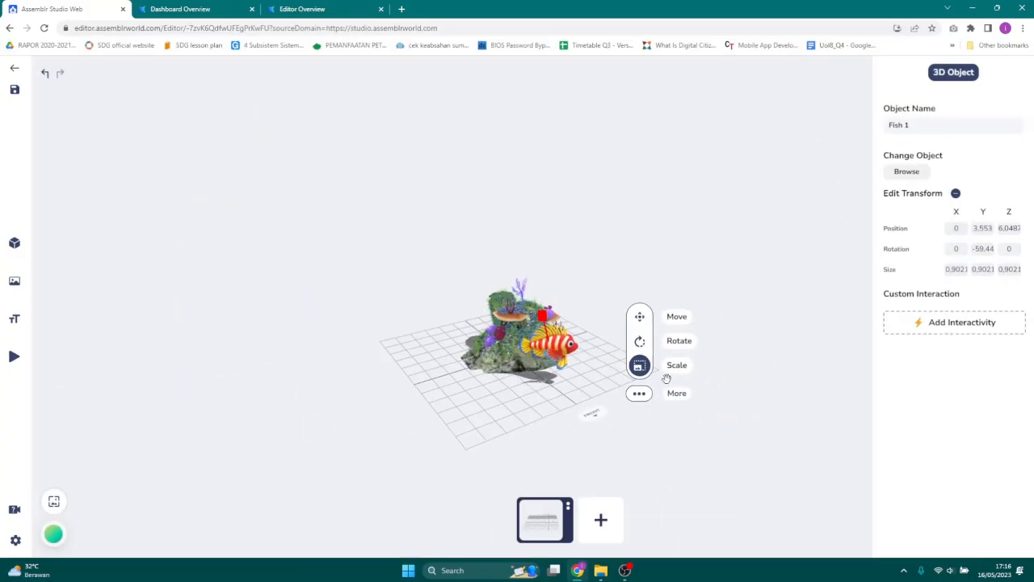
- Duplicate the fish, placing the copy beside it at about X 3.49 and scaling it down to about 0.65
click(593, 372)
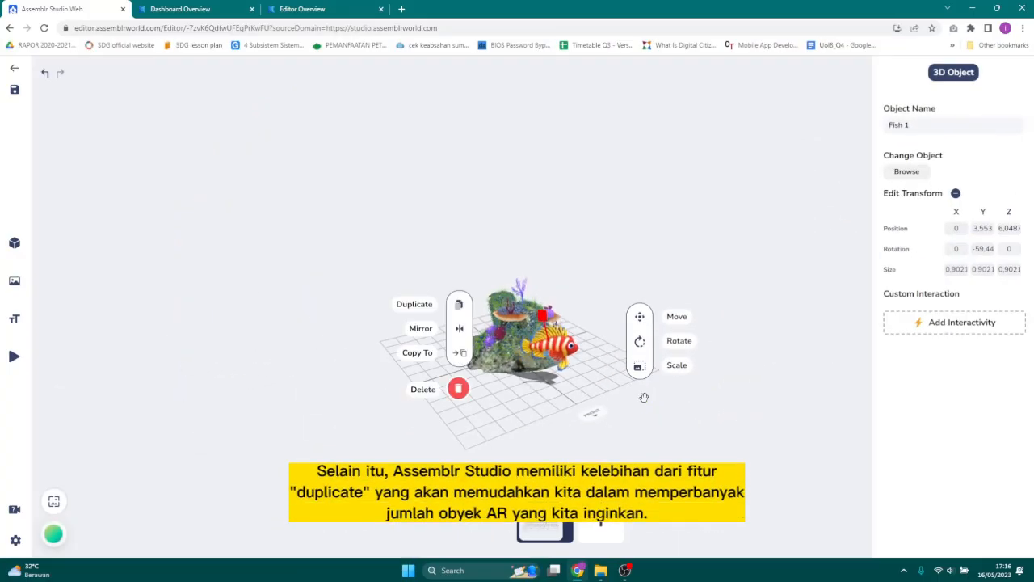
click(426, 311)
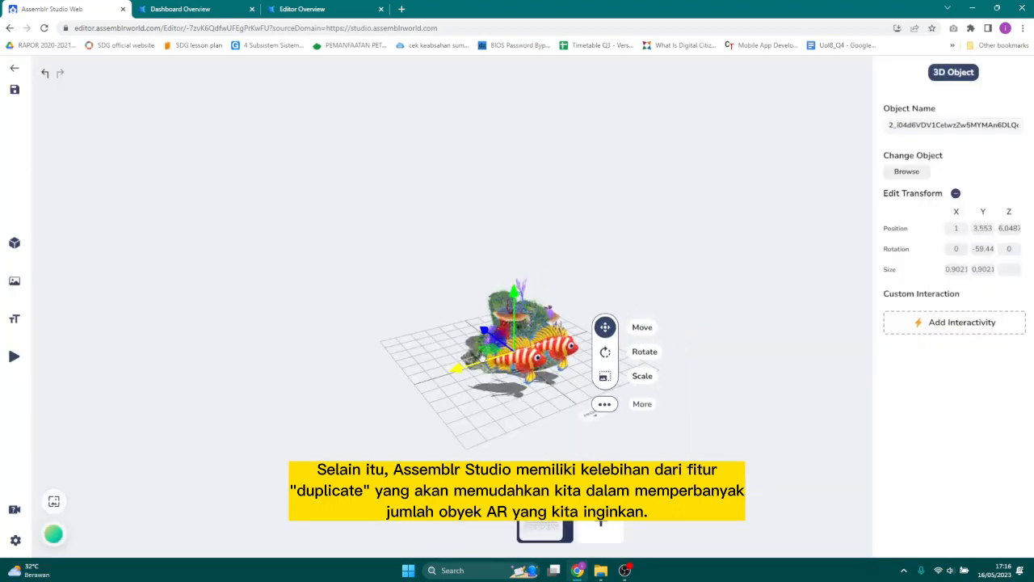
click(605, 375)
drag(514, 303, 513, 337)
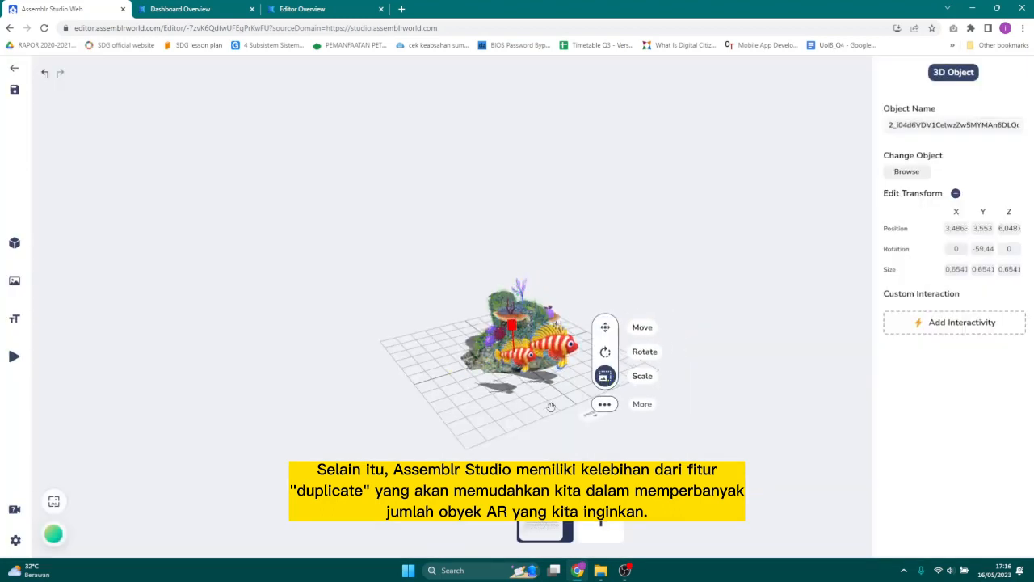
- Duplicate the smaller fish and move the copy above it, to about X 2.16 and Y 5.17
drag(550, 406, 458, 381)
click(541, 376)
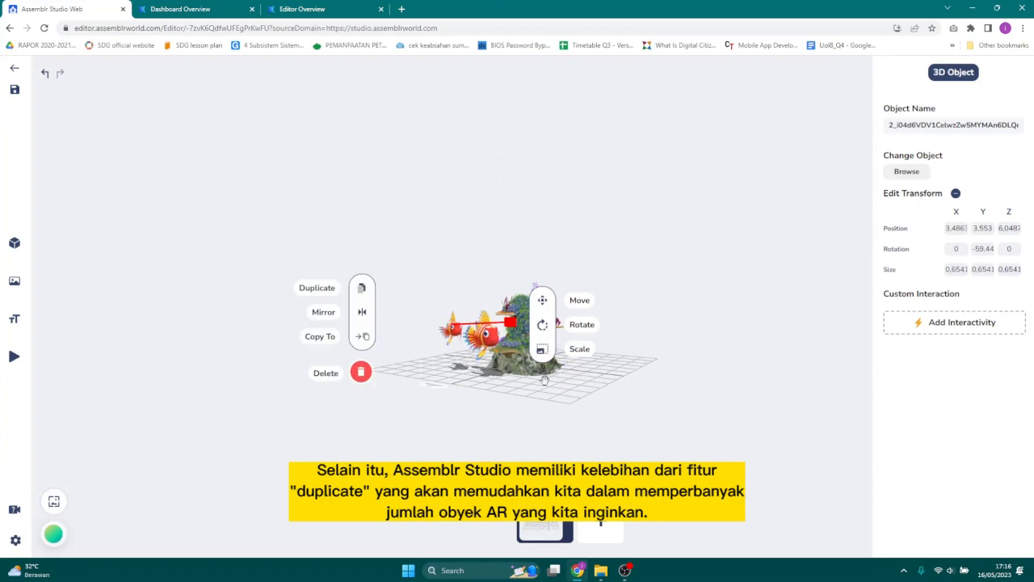
click(363, 288)
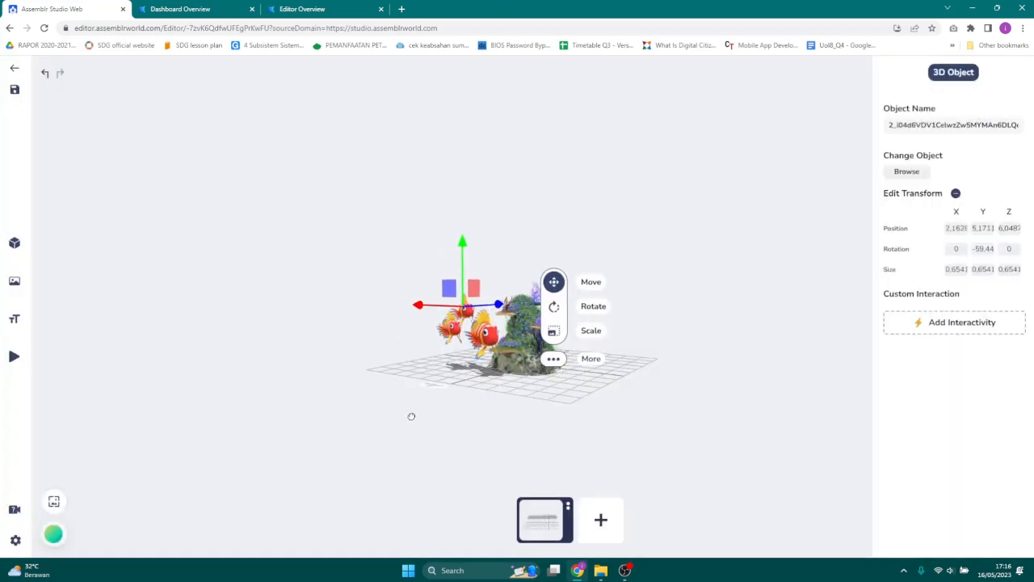
- Scale the third fish to about 0.48 and reposition it at about X 4.2, Y 7.76, Z 2.96, rotated about -11.7° around Y
drag(411, 416, 476, 414)
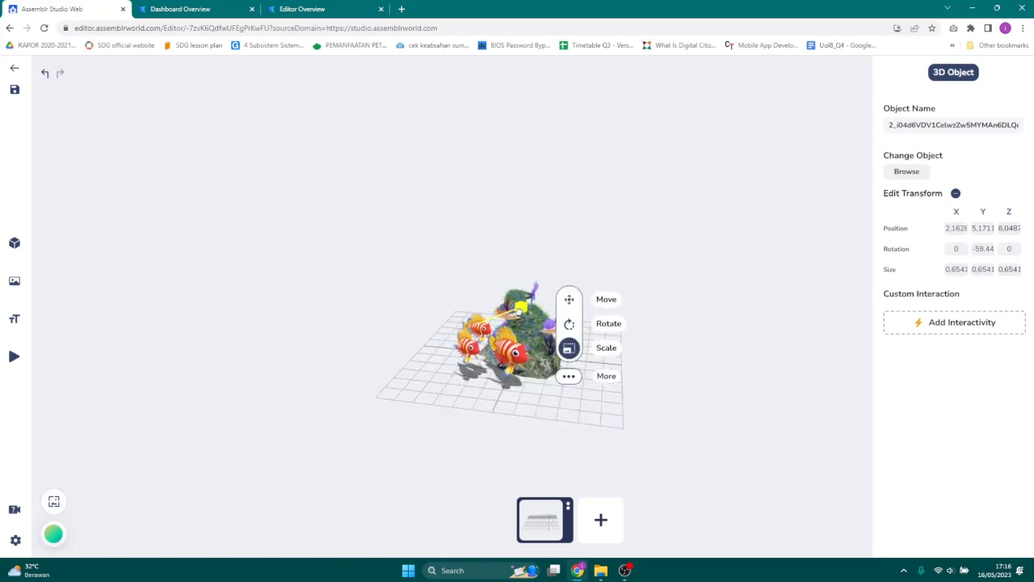
drag(421, 442, 469, 469)
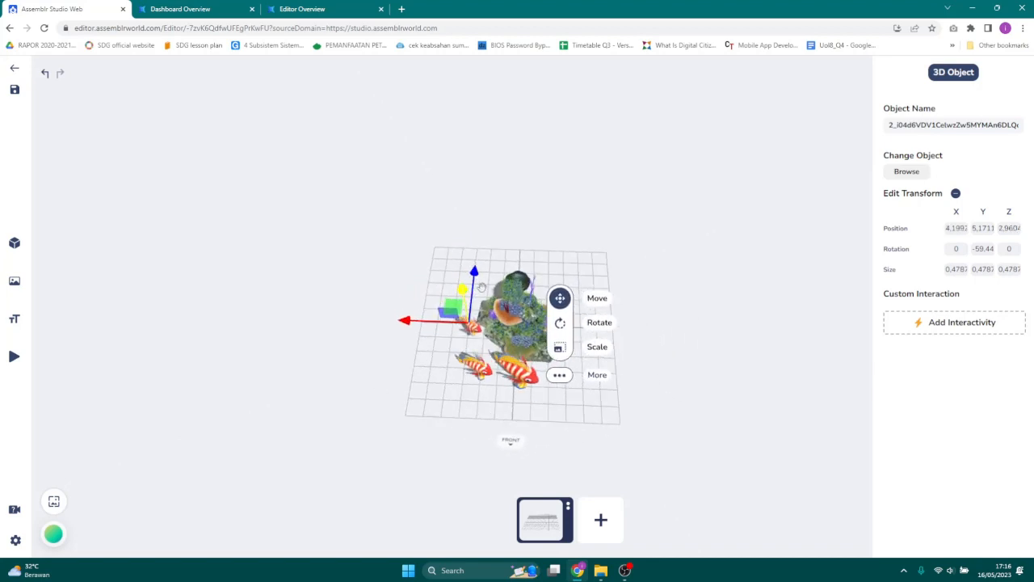
drag(481, 287, 477, 261)
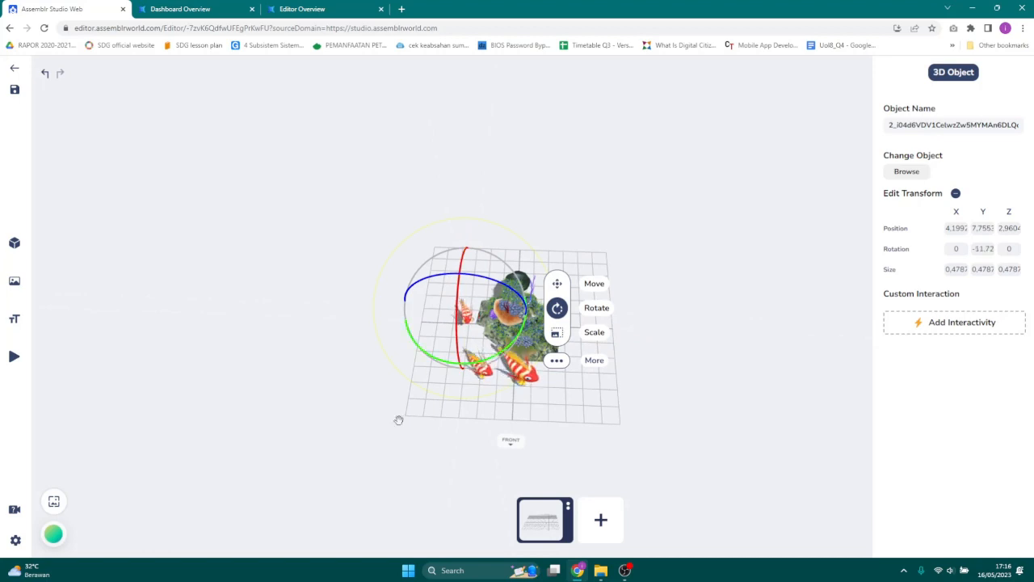
click(361, 409)
drag(360, 409, 342, 345)
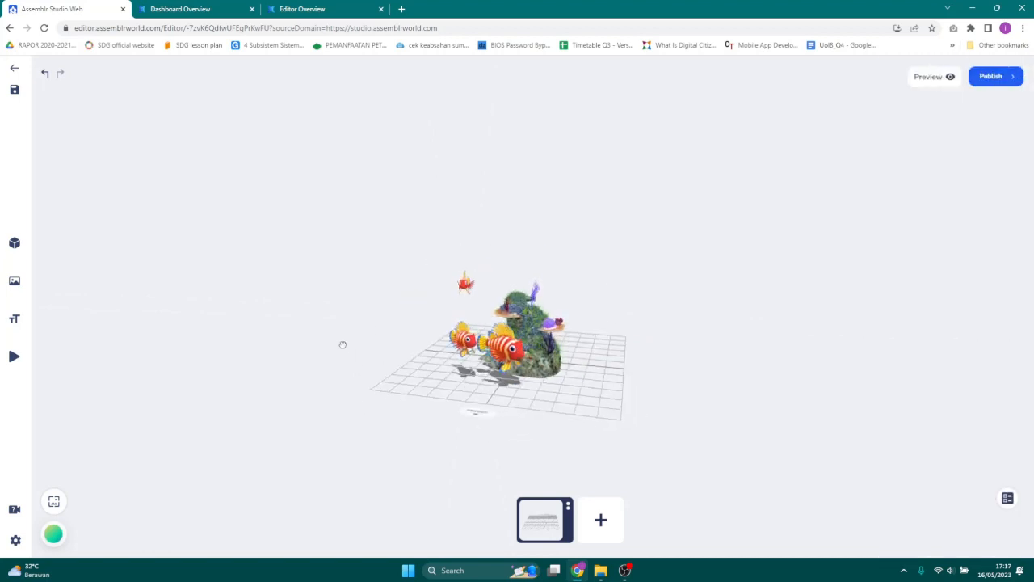
- Search the web for "youtube.com fish" in a new browser tab and open the "Aquarium Fish | How It's Made" video
click(401, 9)
text(youtube.com fish)
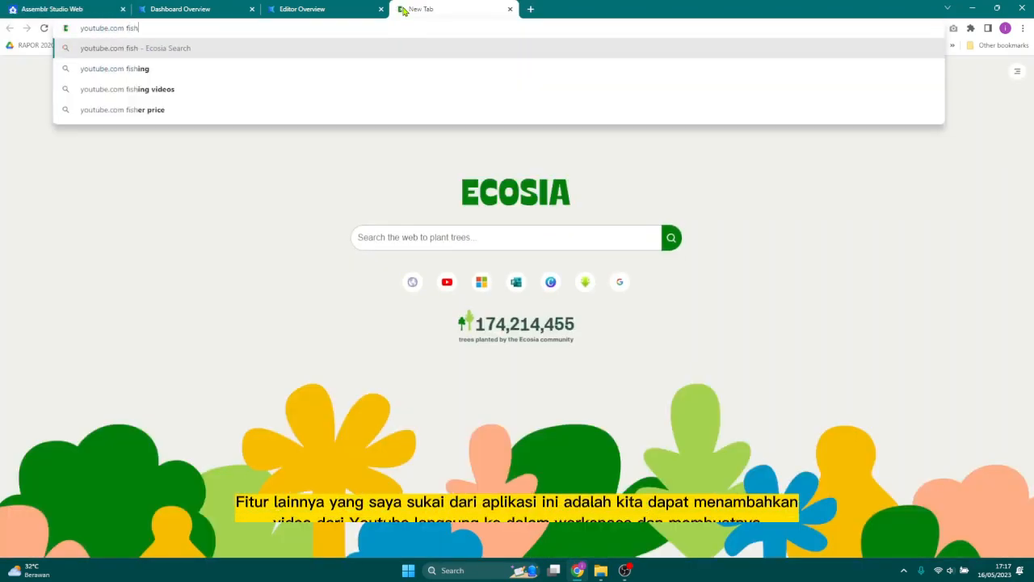
key(Return)
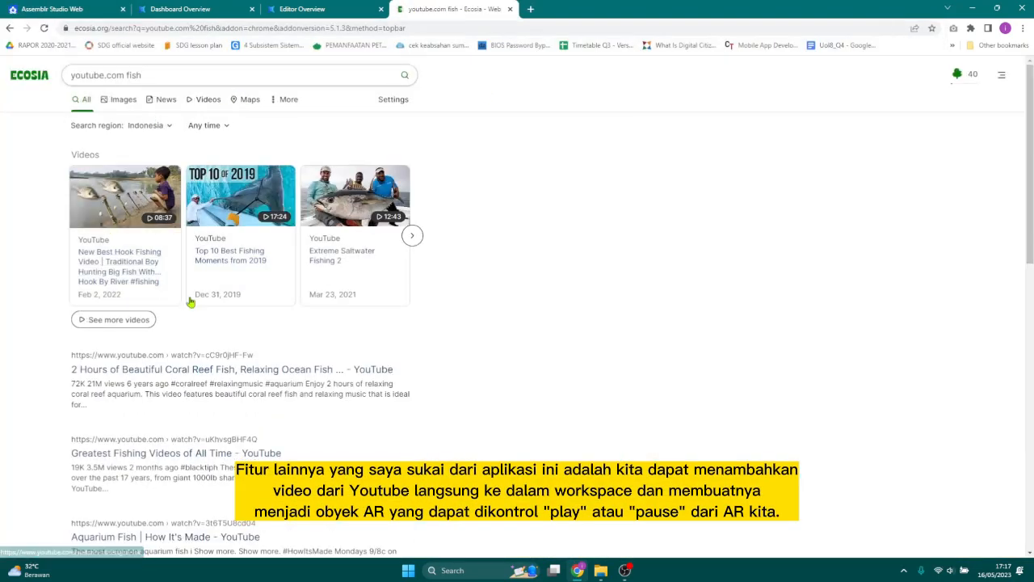
click(165, 537)
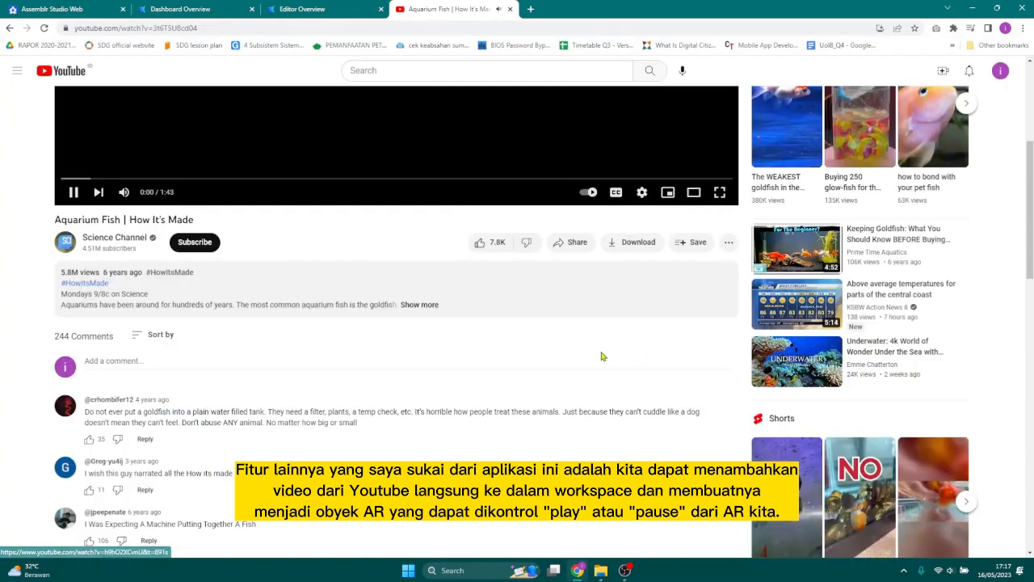
- Open the suggested YouTube video "Underwater: 4k World of Wonder Under the Sea" and copy its share link
scroll(602, 357, up, 1)
scroll(840, 420, down, 2)
click(862, 432)
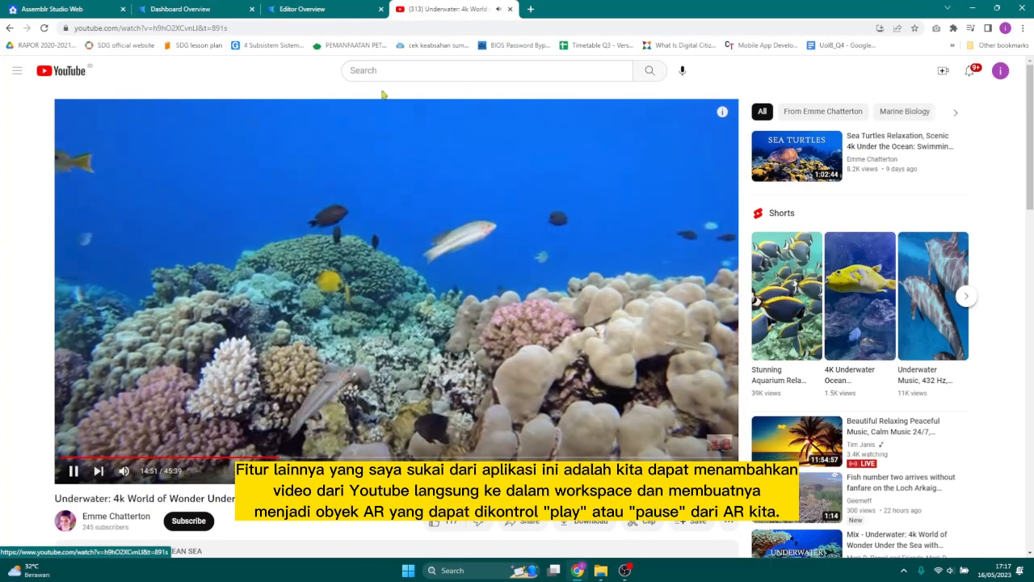
scroll(550, 385, down, 2)
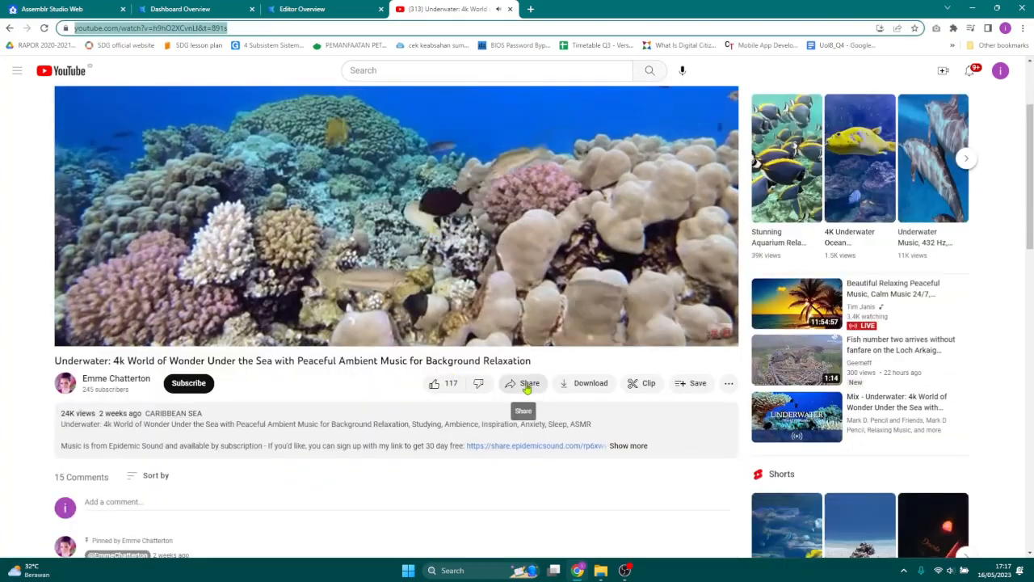
click(525, 384)
click(620, 326)
- Switch back to the Assemblr Studio project and place the copied YouTube link as a video with Auto Play and Looping enabled
click(65, 9)
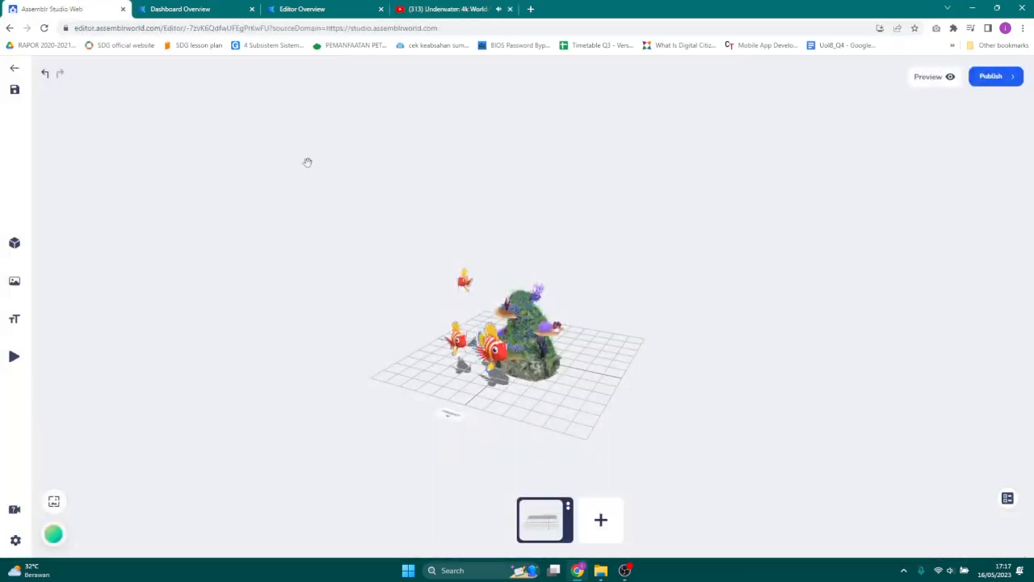
click(41, 358)
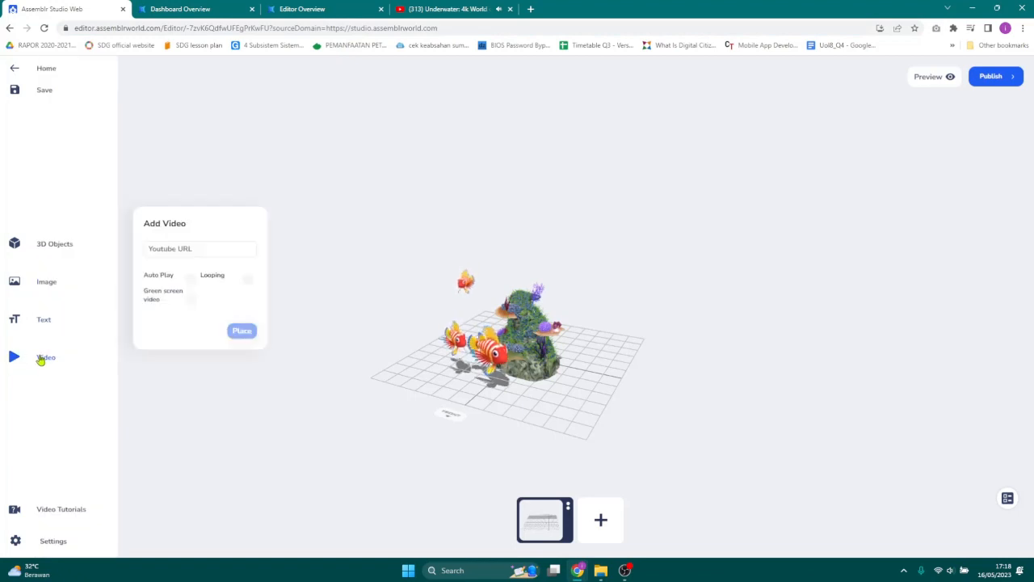
click(209, 249)
key(ctrl+v)
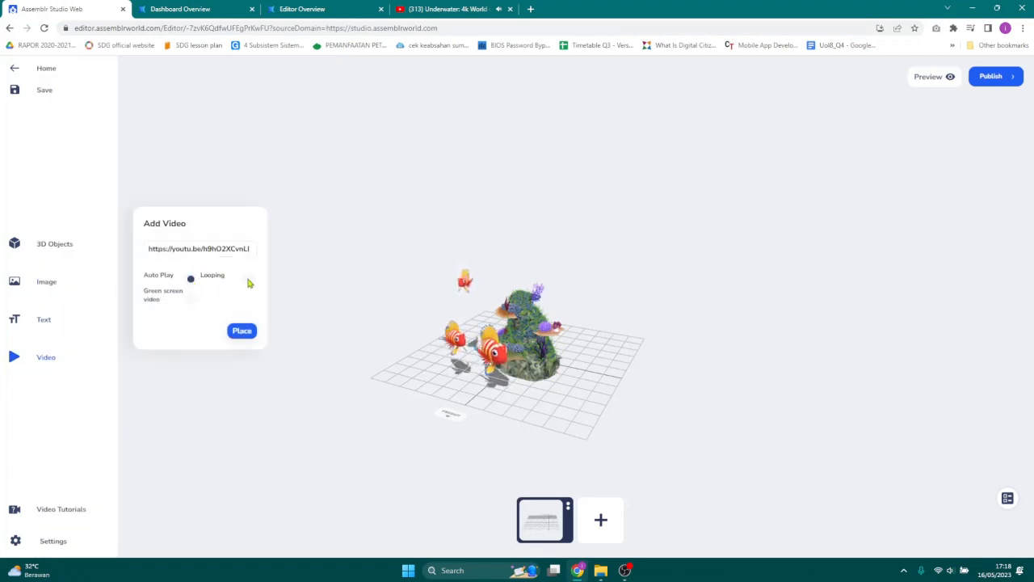
click(241, 331)
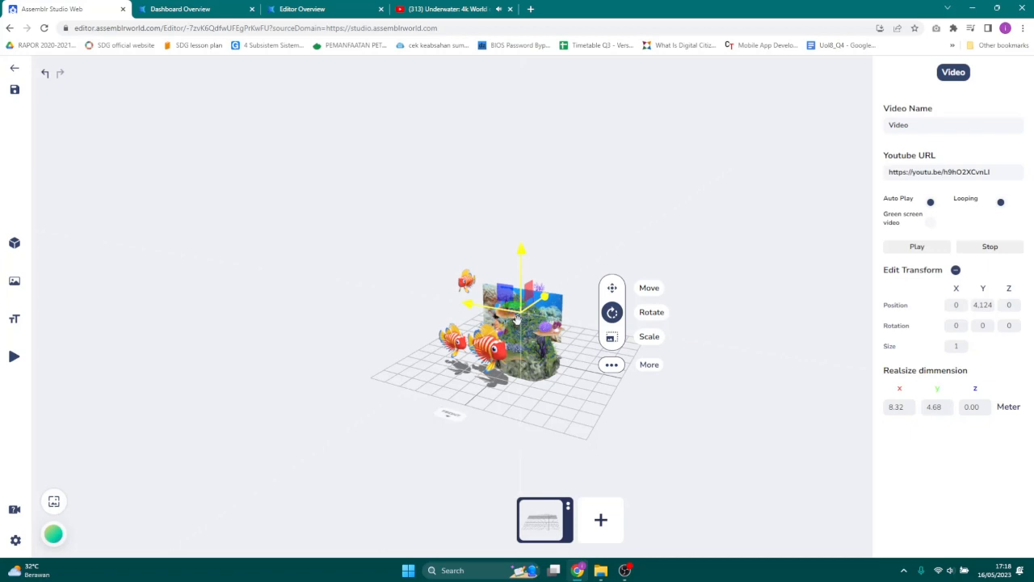
- Move the video out beside the reef to about X -8.65 and rotate it about 26.3° around Y
drag(543, 296, 573, 278)
drag(576, 380, 525, 416)
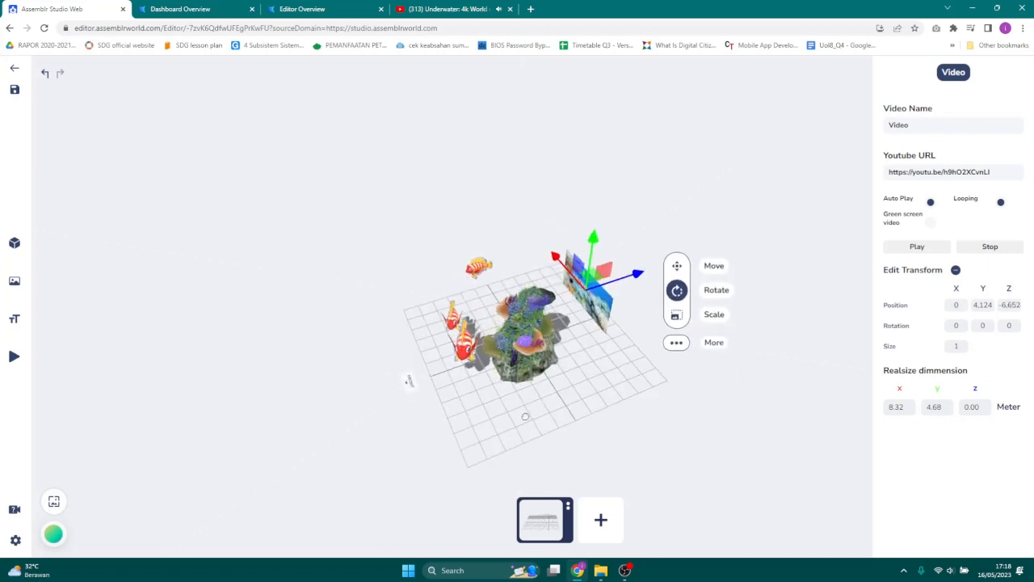
drag(565, 260, 570, 343)
drag(512, 417, 583, 374)
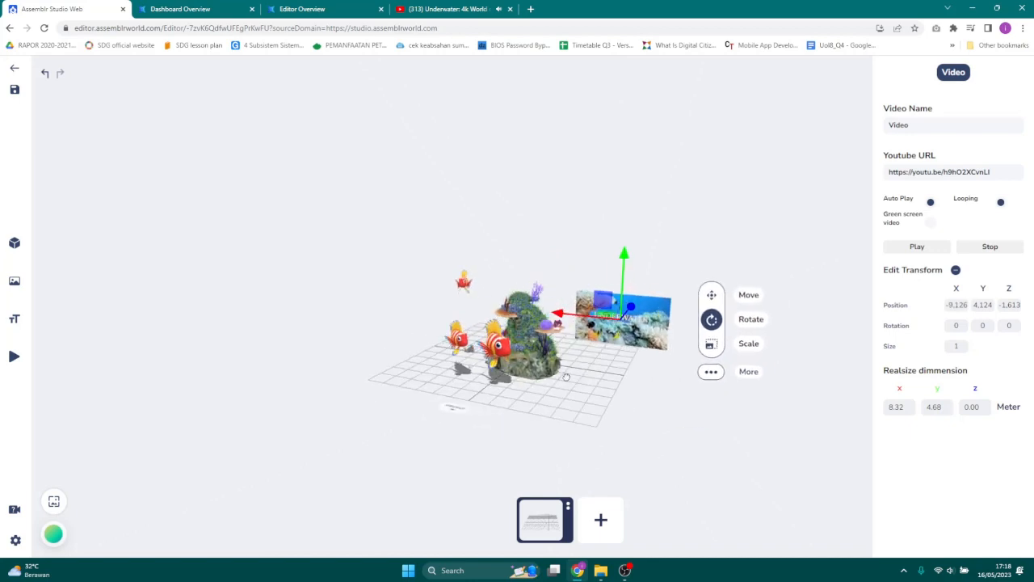
drag(631, 335, 602, 339)
click(715, 301)
drag(630, 306, 623, 328)
drag(599, 424, 523, 388)
- Add the 3D text "BIOTA LAUT" in Bangers Regular with 0.25 extrusion and the red colour #cf5151
click(17, 321)
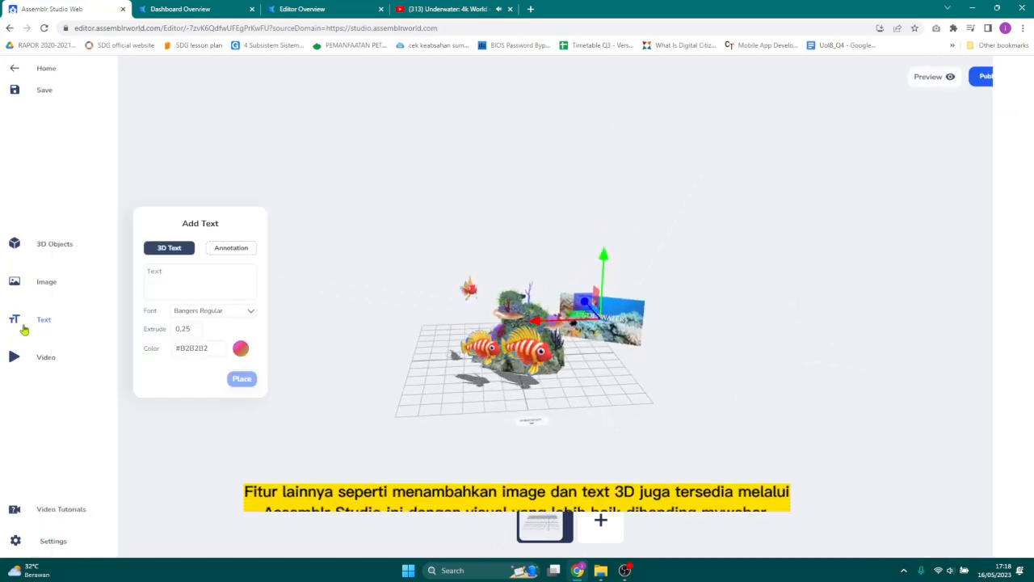
click(180, 283)
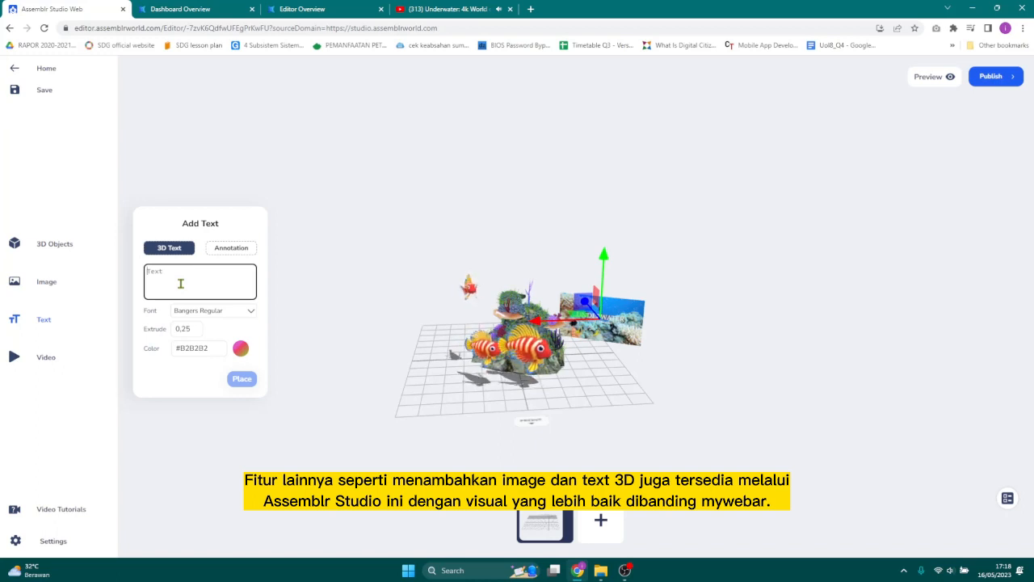
click(240, 349)
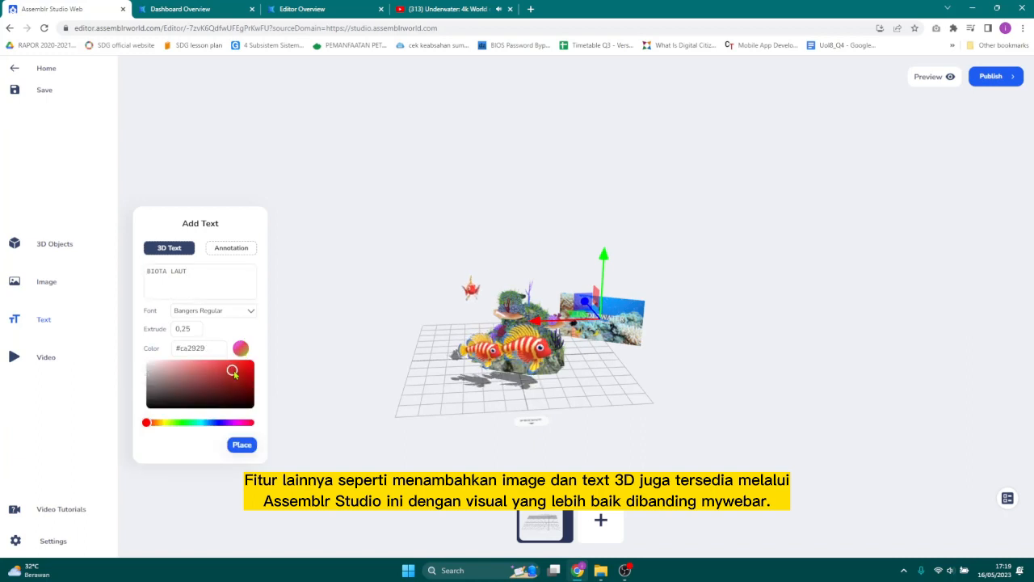
click(237, 446)
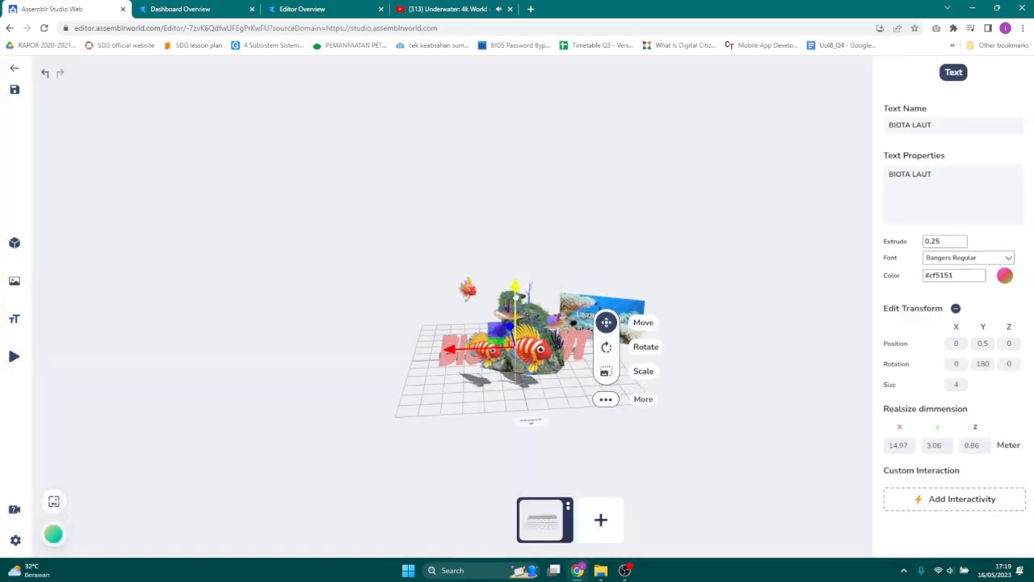
- Raise the BIOTA LAUT text to just above the reef and scale it down to a size of about 2.43
drag(521, 280, 514, 175)
click(607, 267)
drag(575, 239, 535, 244)
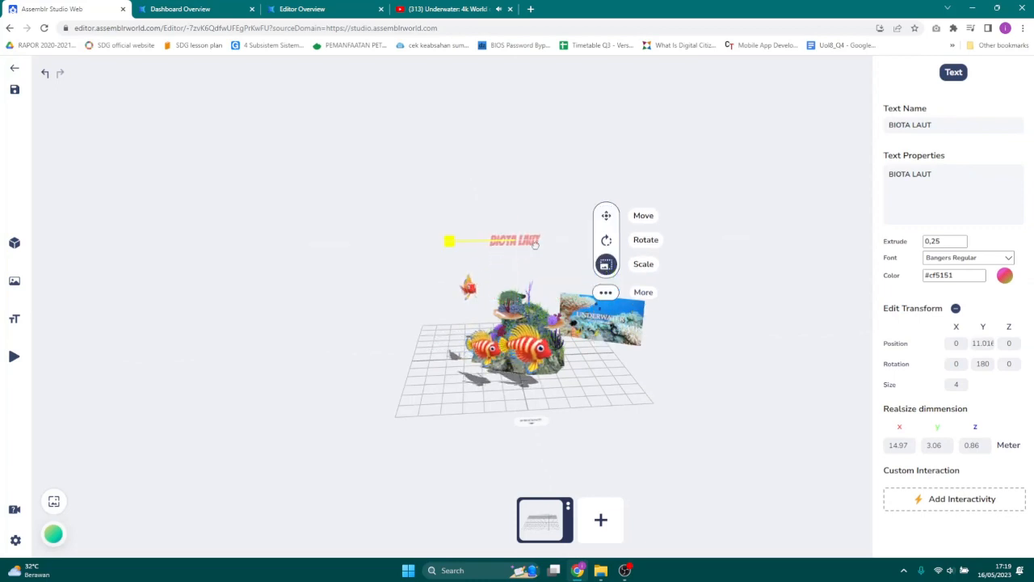
click(608, 216)
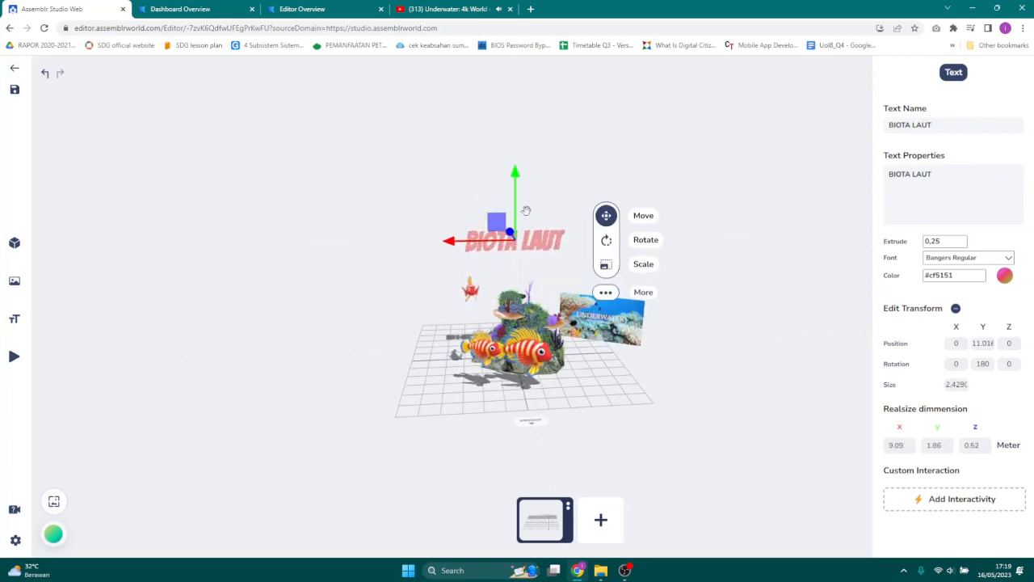
drag(519, 207, 519, 232)
- Raise the video to about Y 7.65 and bring it forward to about Z 1.24, beside the BIOTA LAUT text
drag(592, 400, 609, 382)
click(625, 339)
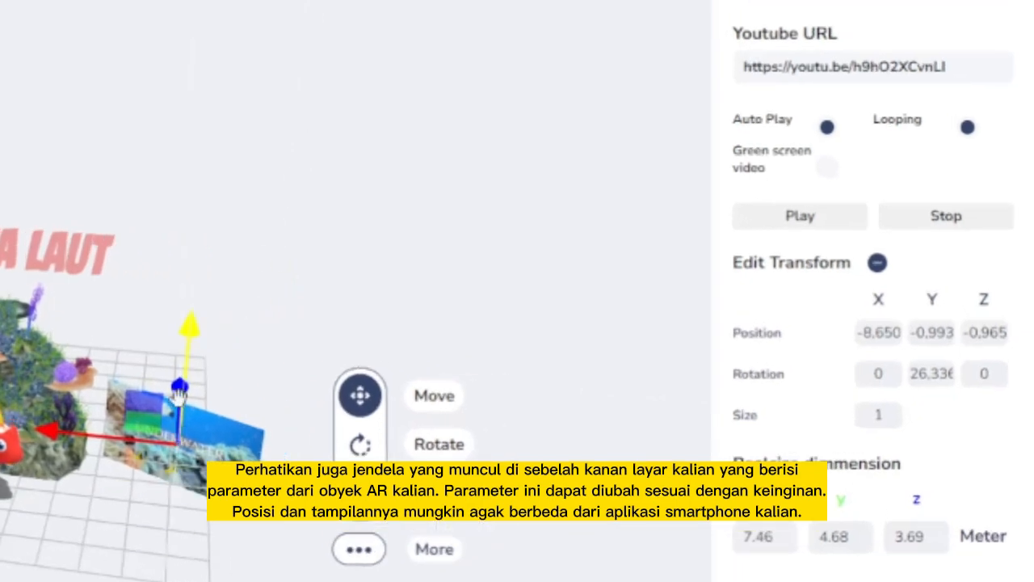
drag(179, 394, 186, 326)
drag(196, 537, 52, 519)
drag(173, 302, 183, 194)
drag(210, 492, 257, 519)
drag(242, 327, 234, 379)
drag(147, 447, 215, 313)
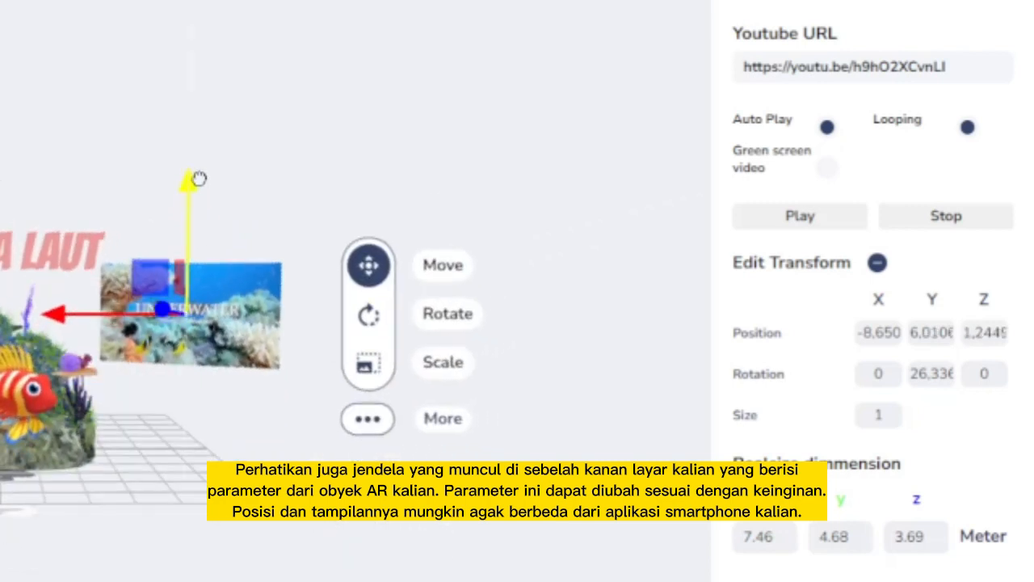
drag(199, 177, 200, 142)
- Shift the video farther from the reef to about X -9.72 and Z 2.79, and deselect it
drag(203, 413, 214, 574)
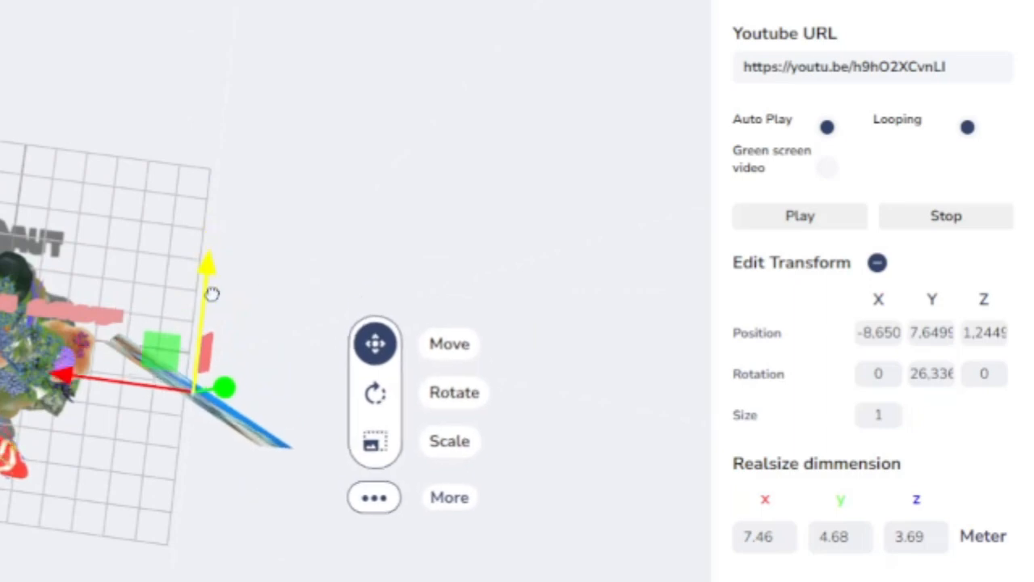
drag(210, 293, 159, 505)
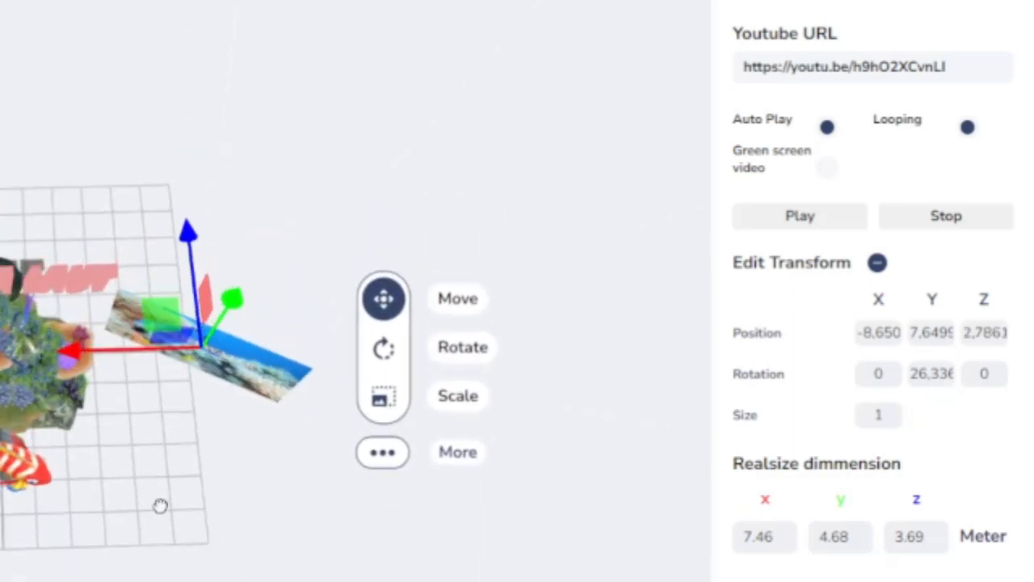
drag(131, 355, 154, 353)
drag(149, 460, 145, 300)
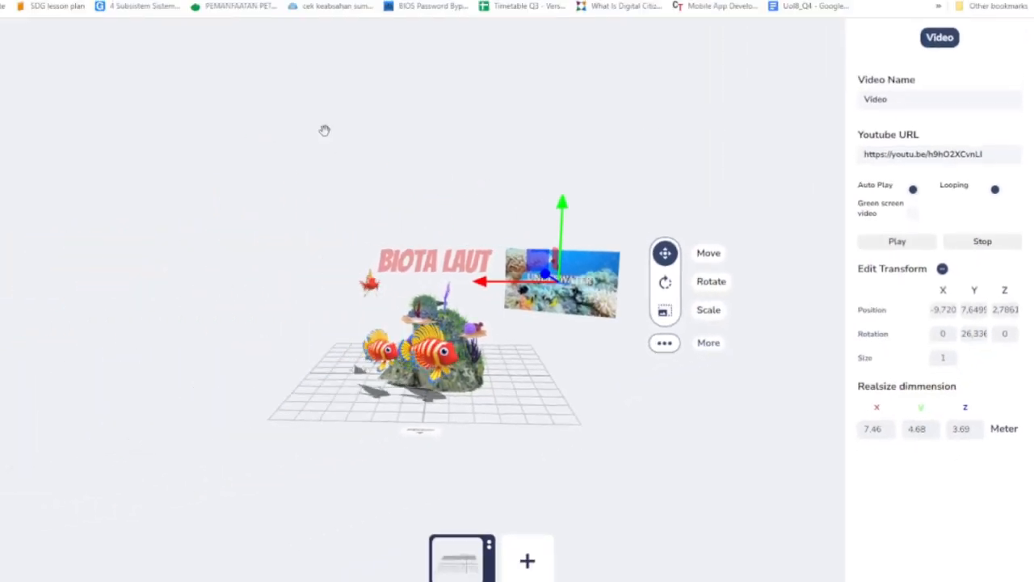
click(121, 160)
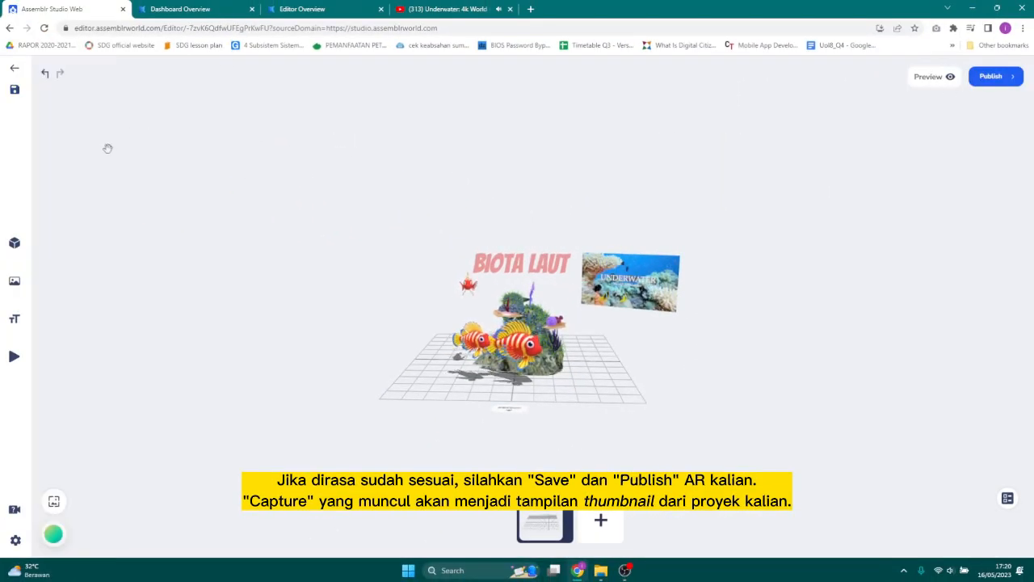
- Save the project, start publishing it with the current view captured as its thumbnail, and title it "BIOTA LAUT"
click(15, 90)
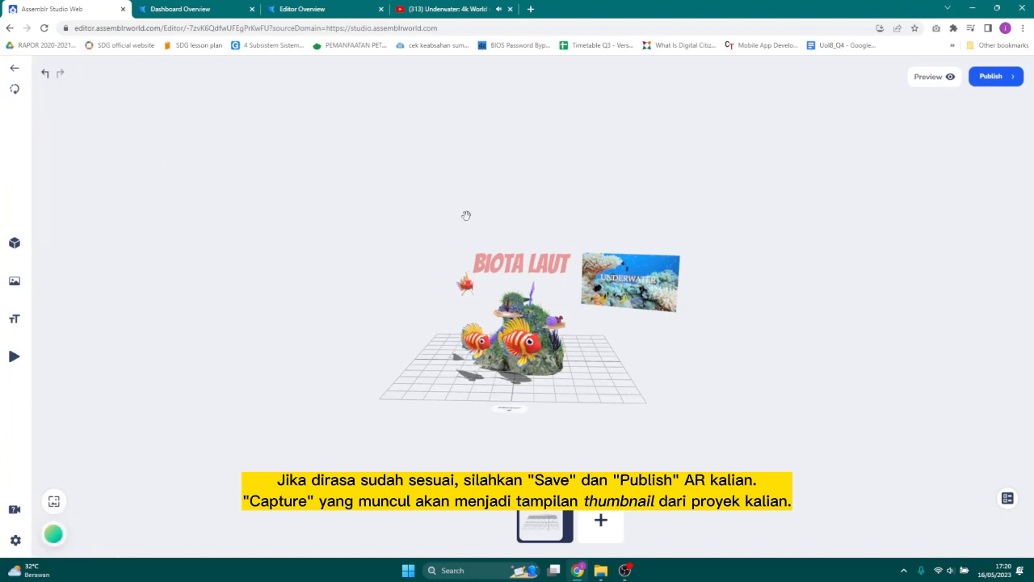
click(997, 78)
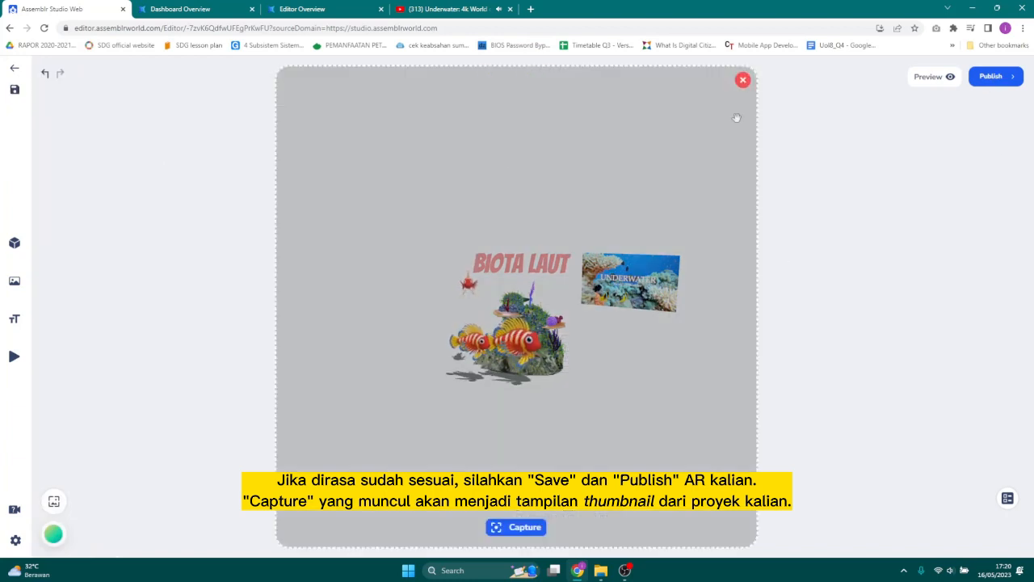
click(504, 529)
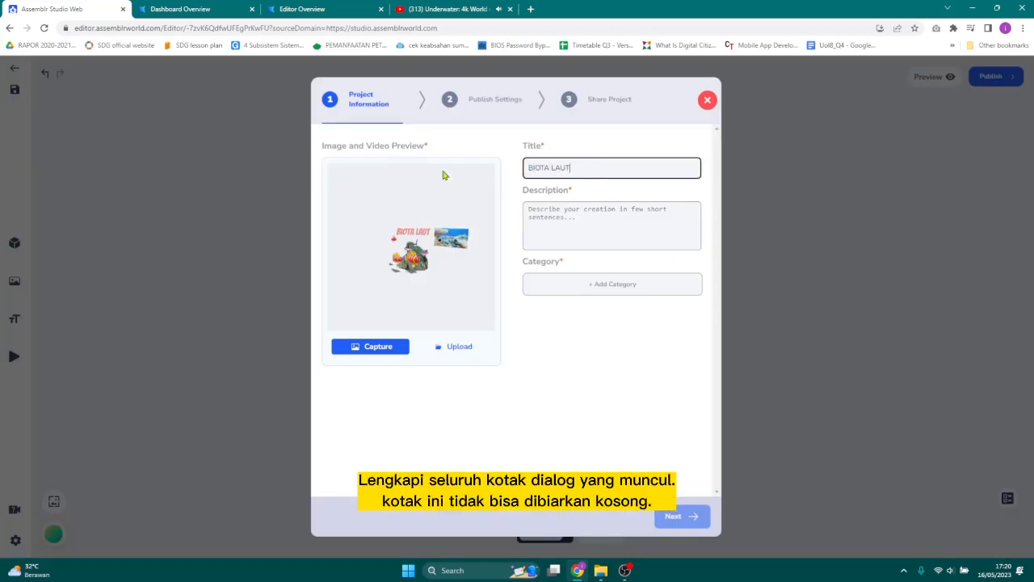
- Enter the description "terdapat berbagai karakter biota laut seperti karang, dan ikan." and assign the categories Animal and Biology
click(536, 208)
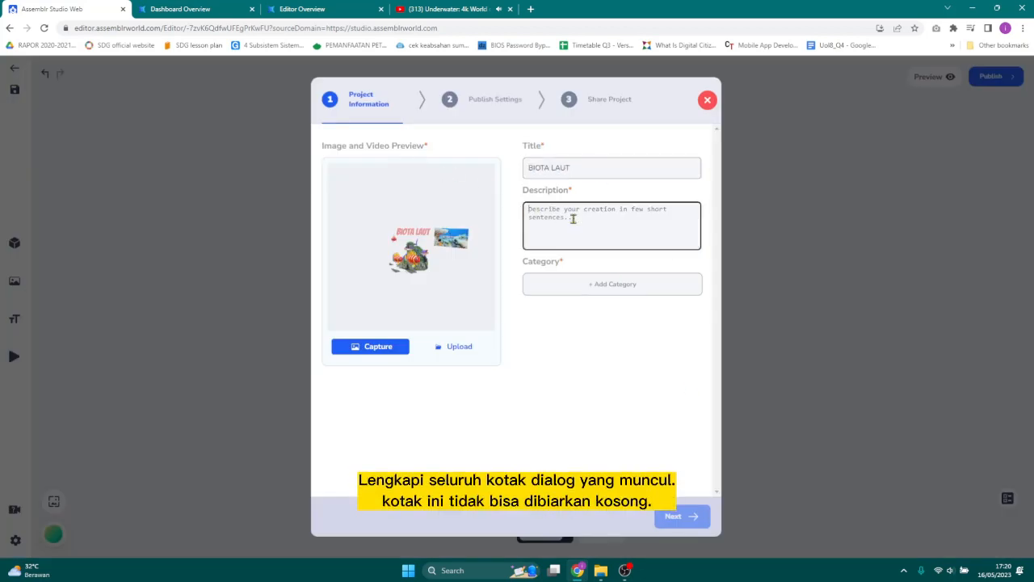
text(terdapat berbagai karakter bio)
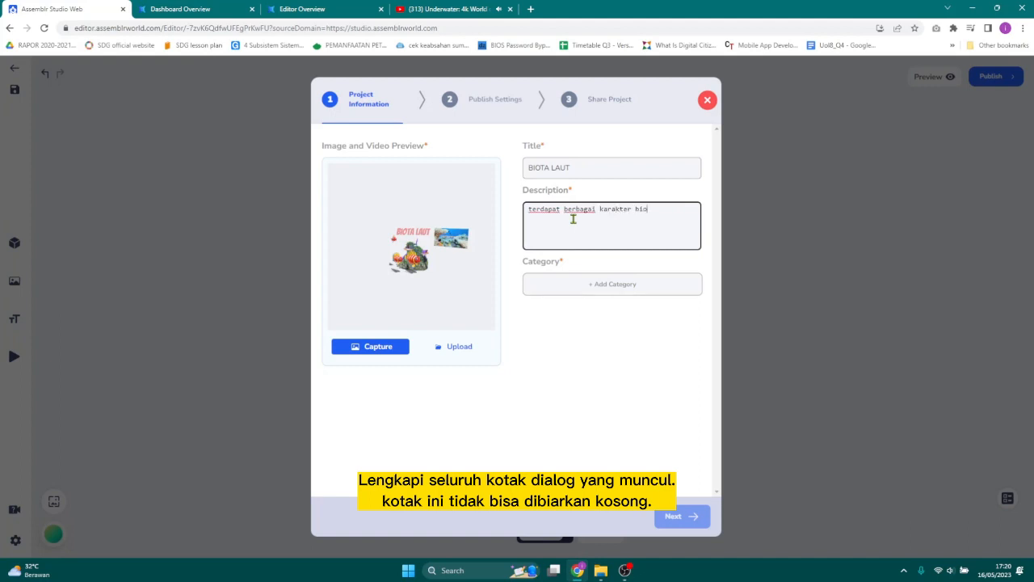
text(ta laut seperti karang, dan ikan.)
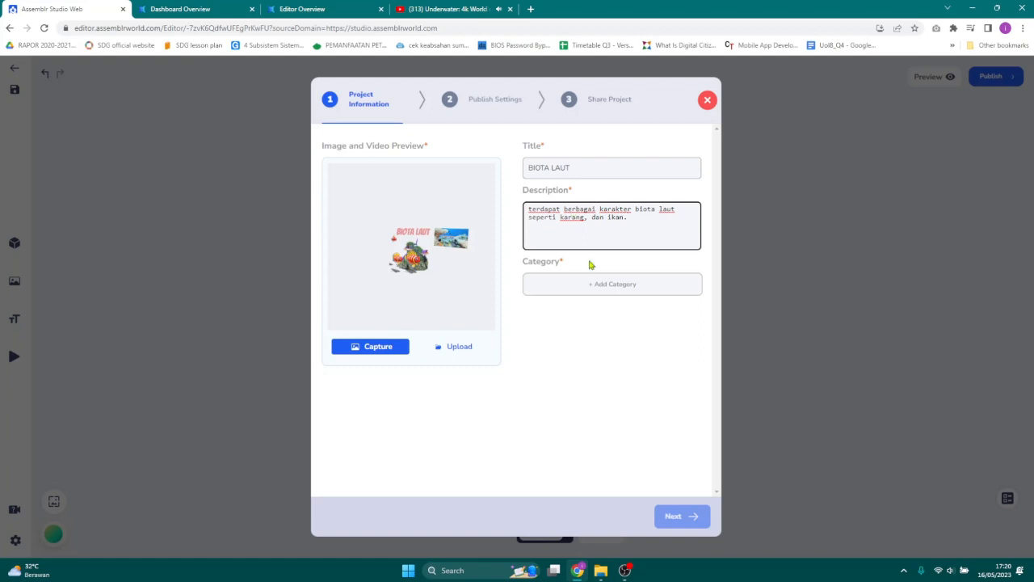
click(599, 286)
click(534, 306)
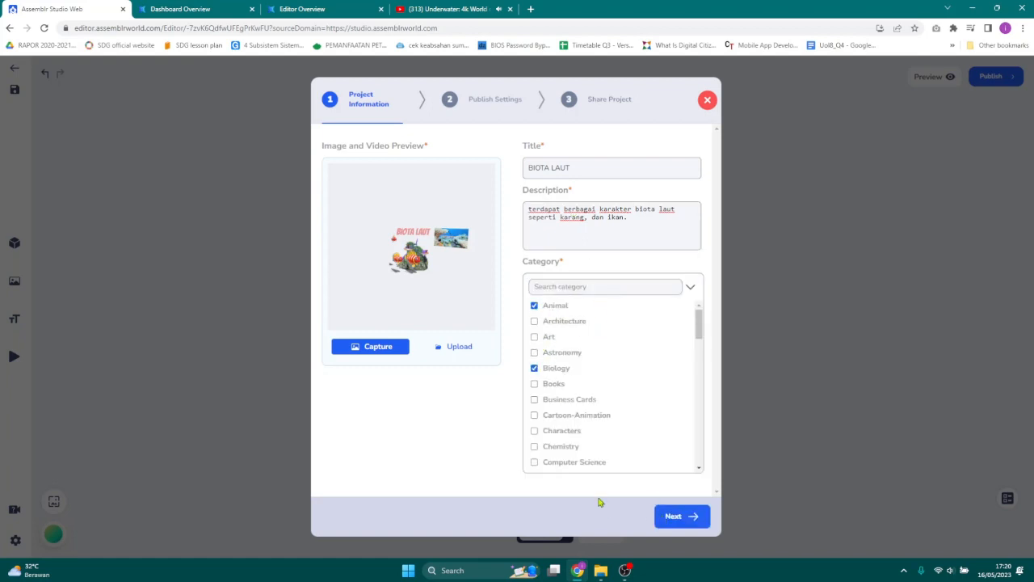
click(677, 519)
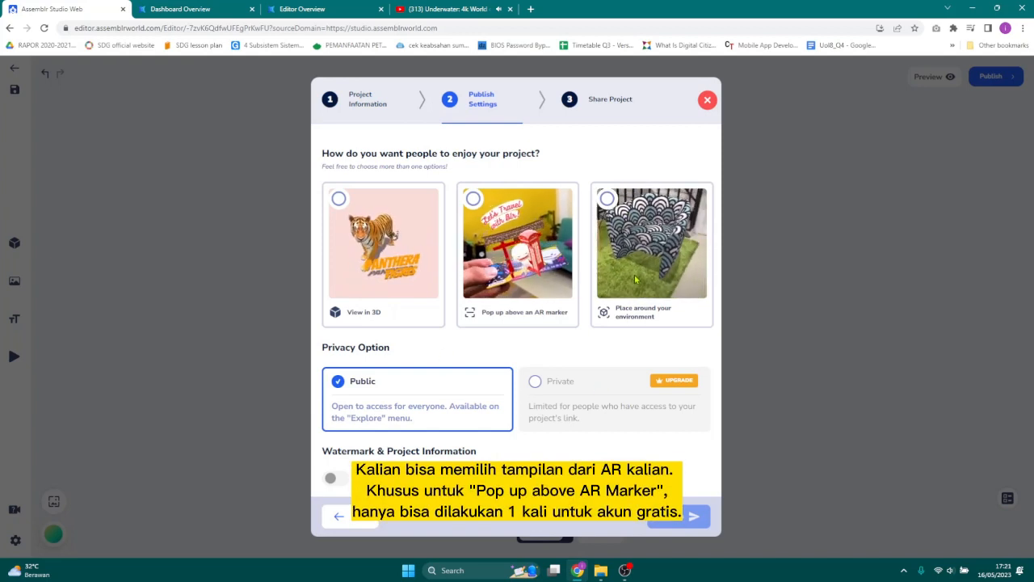
- Publish the project publicly with "Place around your environment" viewing and real-world scale enabled
click(608, 202)
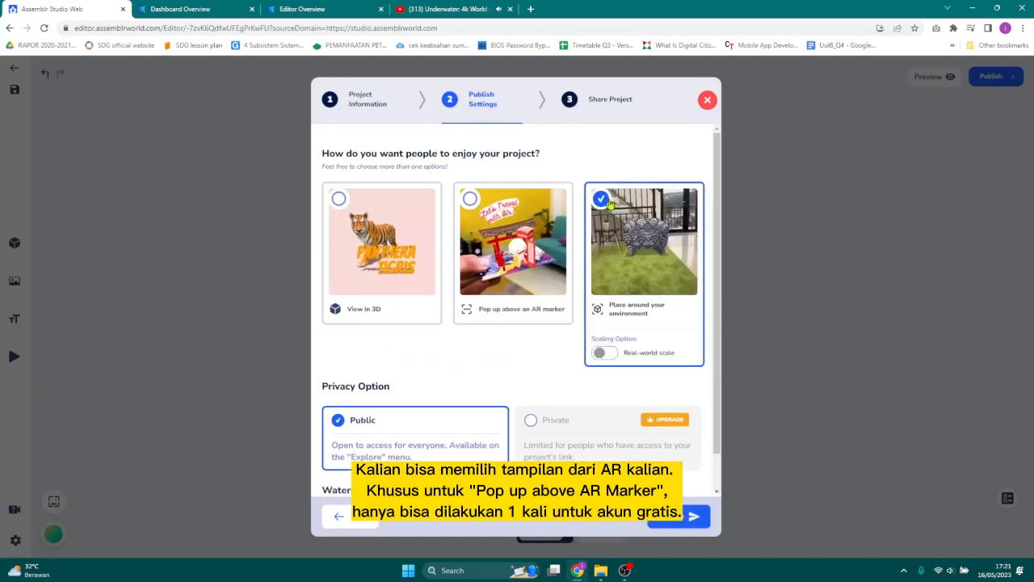
click(611, 358)
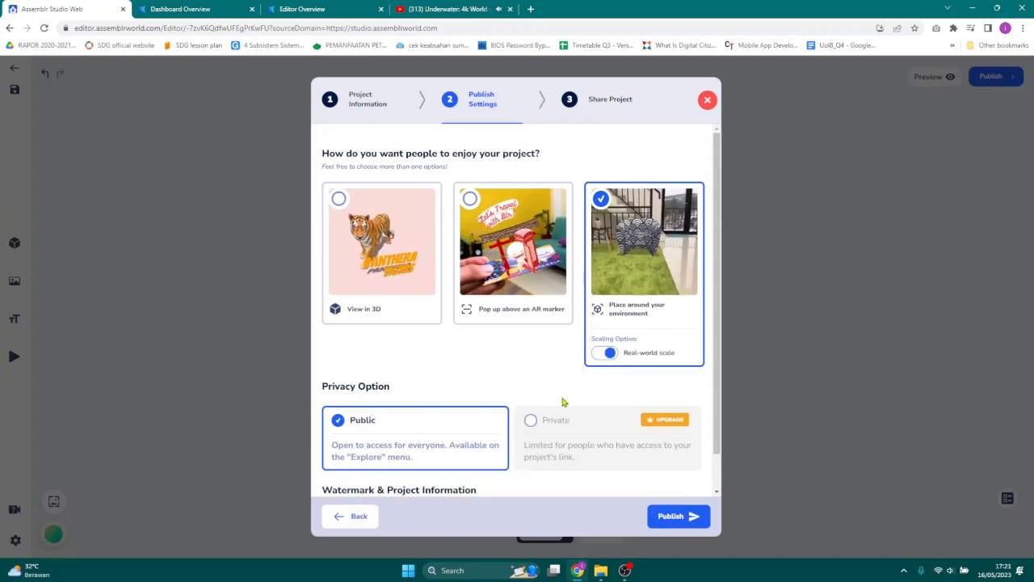
click(675, 516)
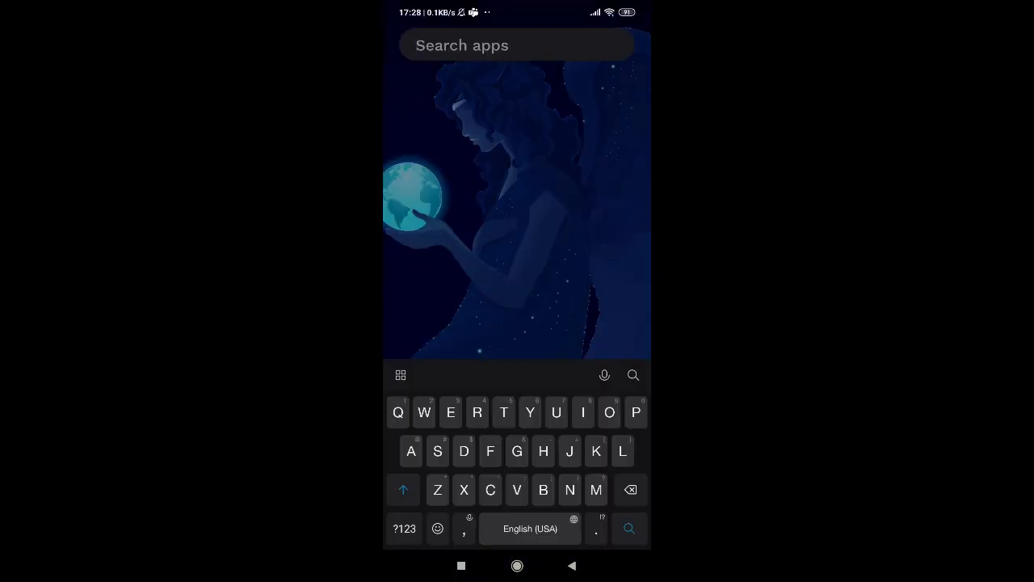
- Search the phone's apps for "Stu", open the Assemblr Studio app and find the BIOTA LAUT project among your projects
text(Stu)
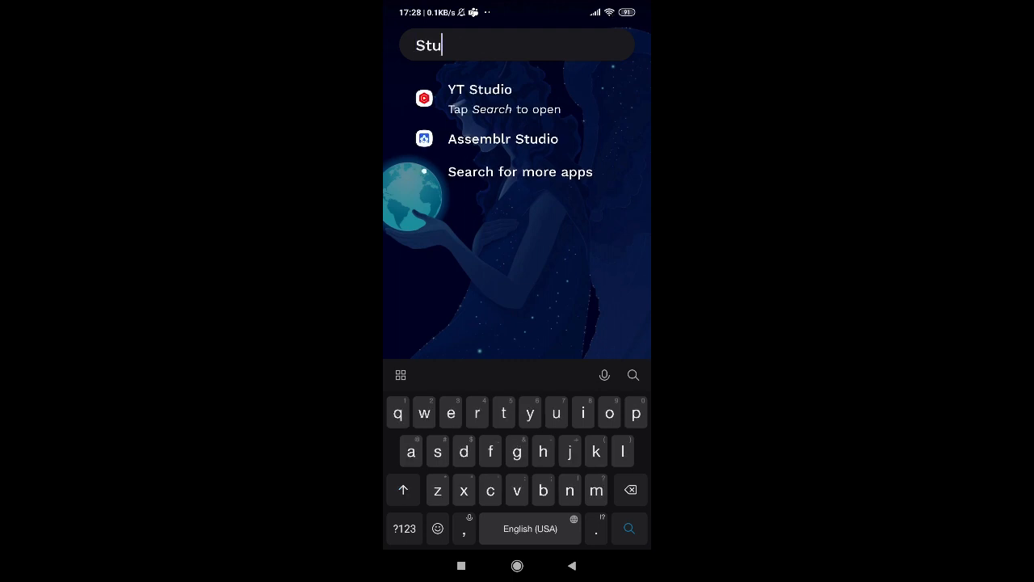
click(503, 139)
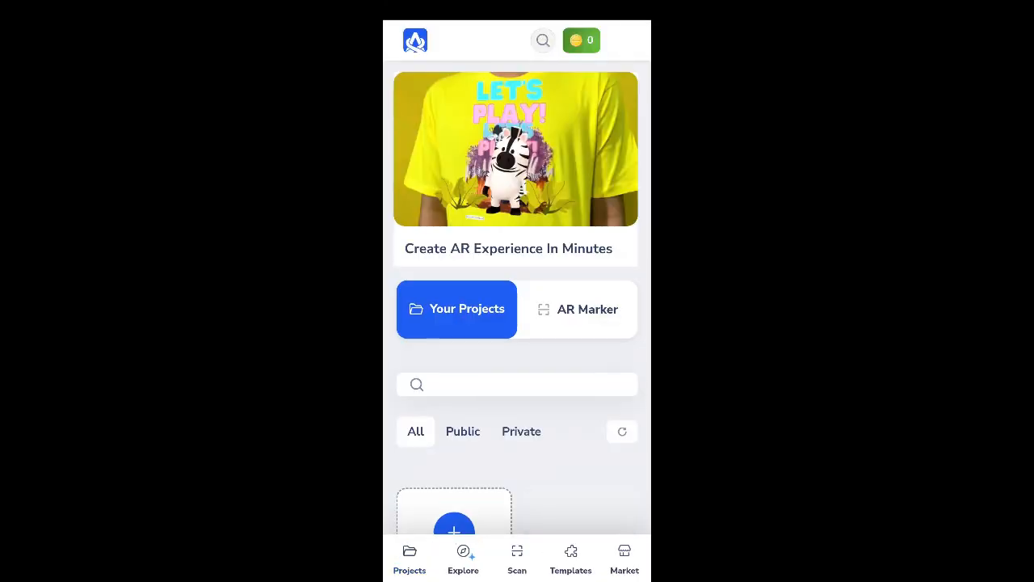
scroll(517, 297, down, 1)
scroll(517, 297, down, 4)
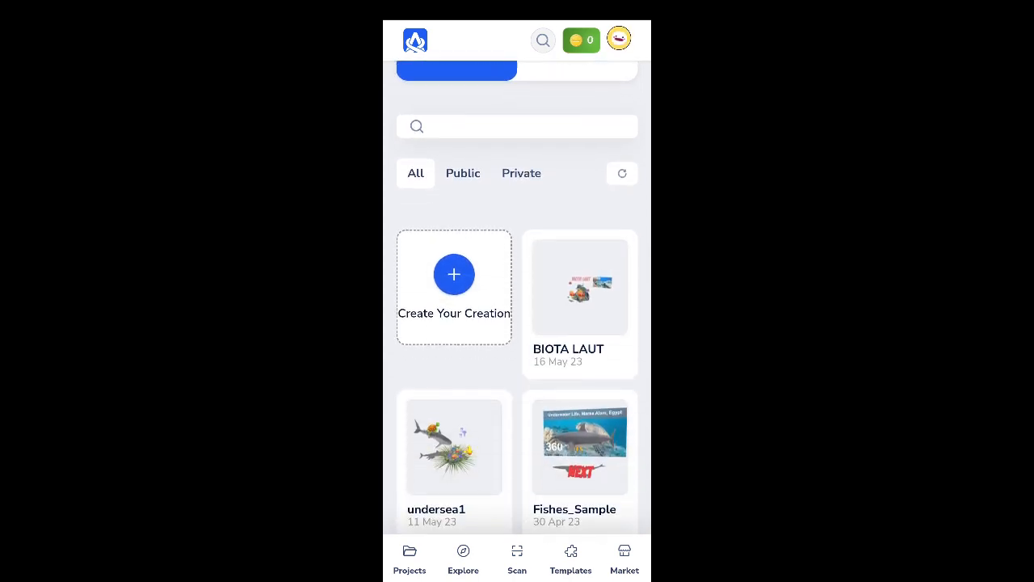
- Open the BIOTA LAUT project in AR, accept the safety notice and place the scene on the detected surface
click(579, 278)
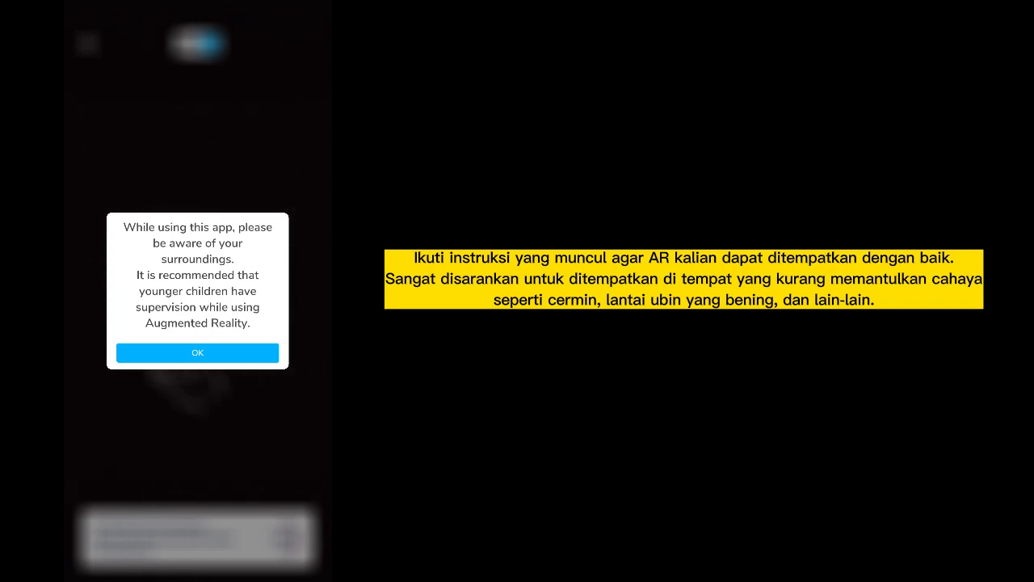
click(197, 352)
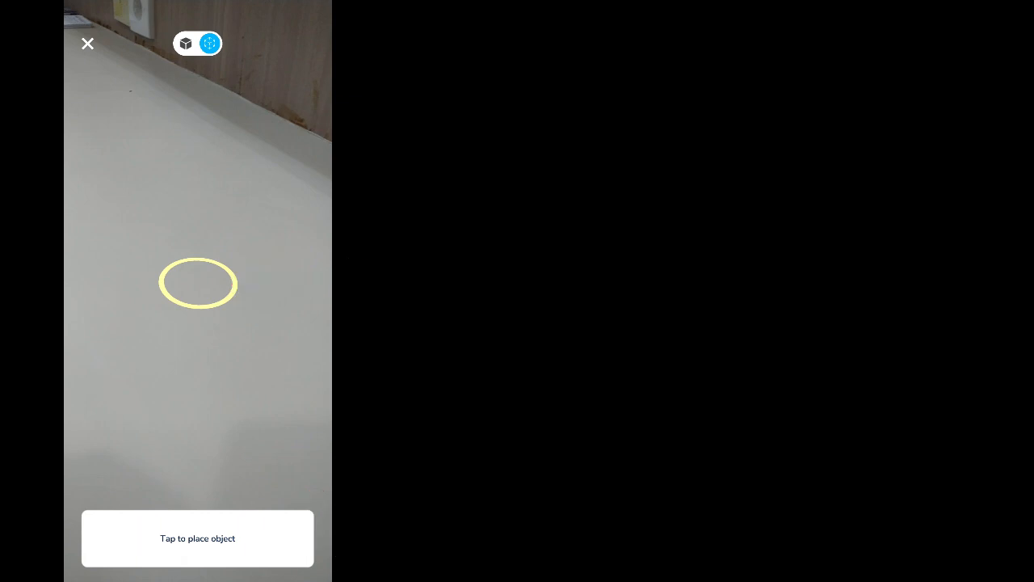
click(198, 283)
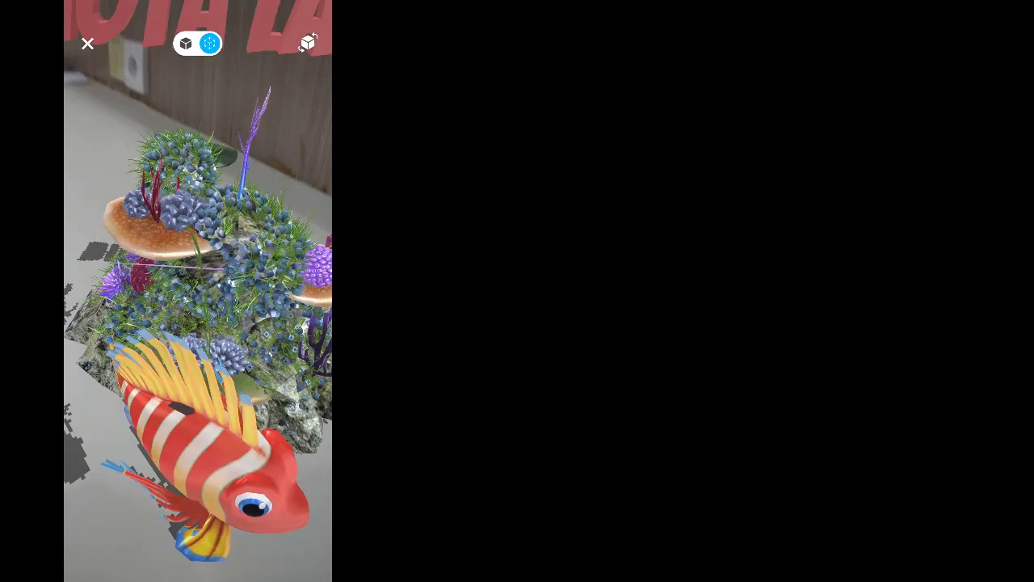